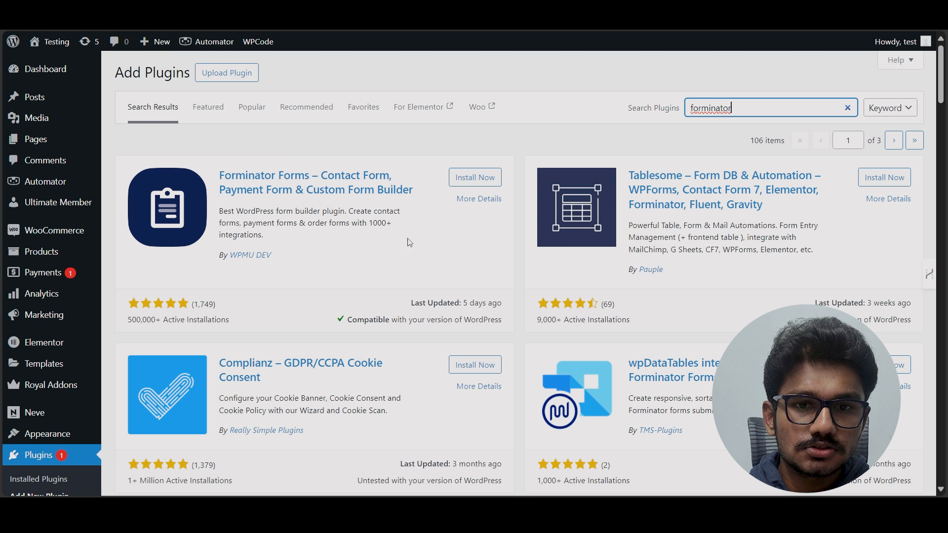
- Install and activate the Forminator Forms plugin by WPMU DEV and open its dashboard
click(471, 177)
click(481, 178)
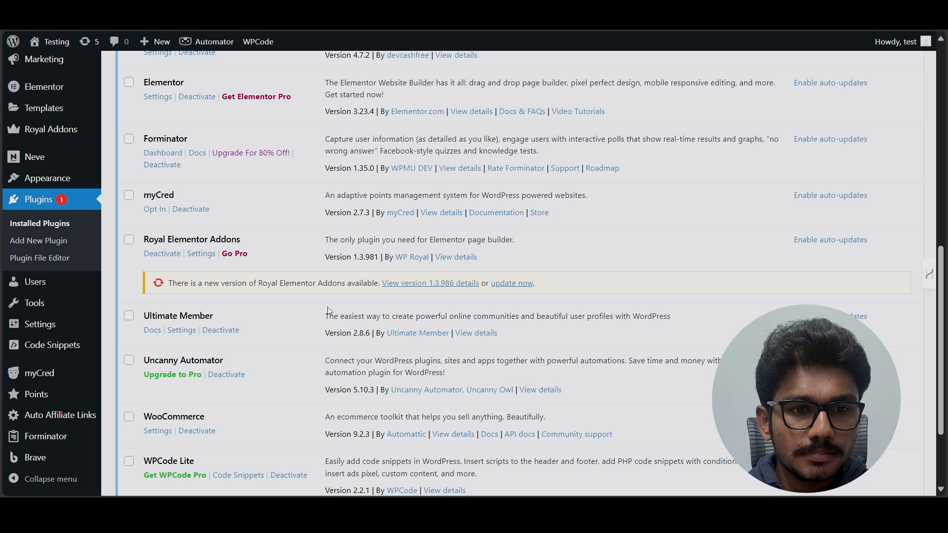
mouse_move(45, 454)
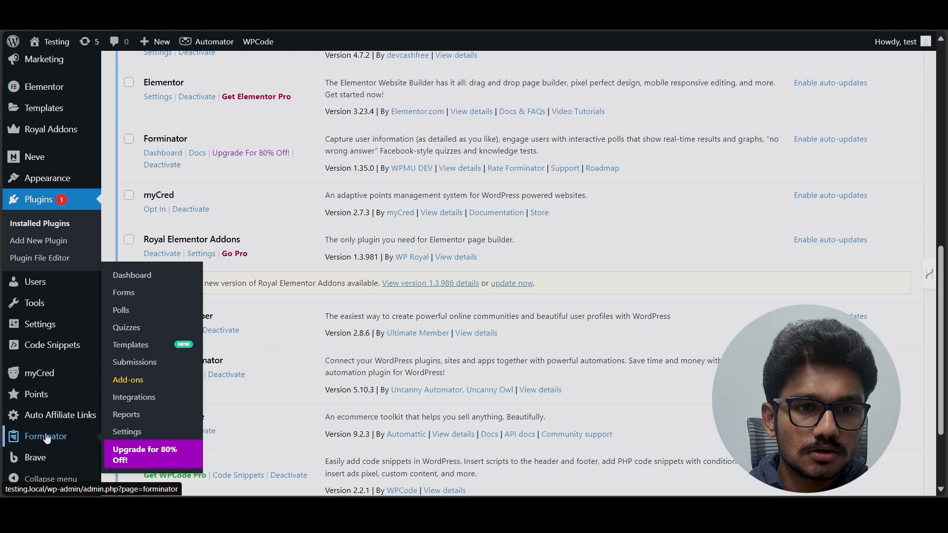
click(51, 438)
- Create a new form from the Contact Form template, keeping the name Contact Form
scroll(289, 306, down, 1)
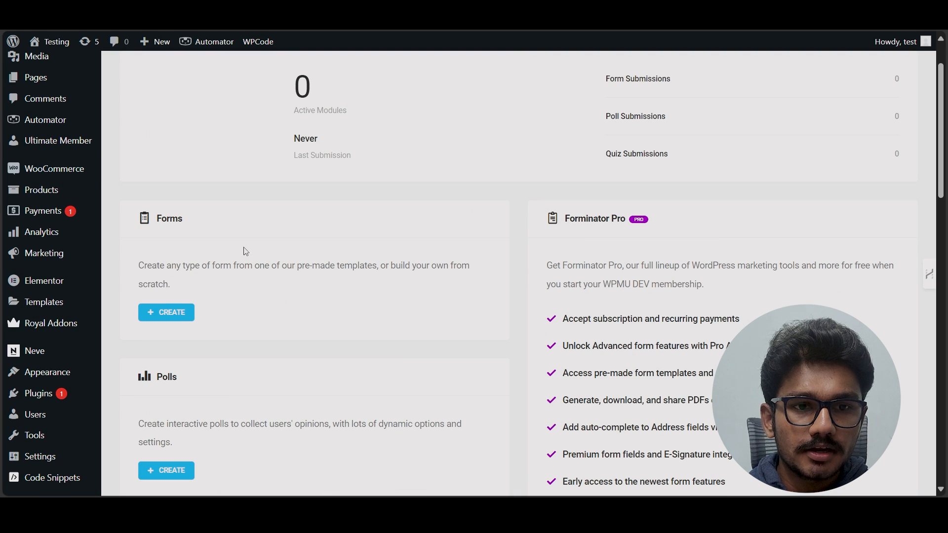
click(175, 312)
scroll(551, 244, up, 1)
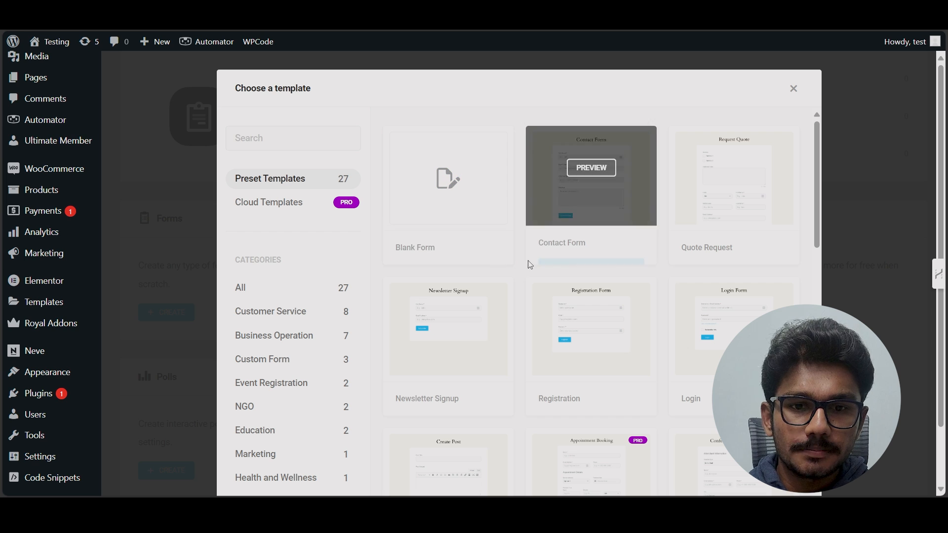
scroll(521, 284, down, 3)
scroll(522, 293, up, 3)
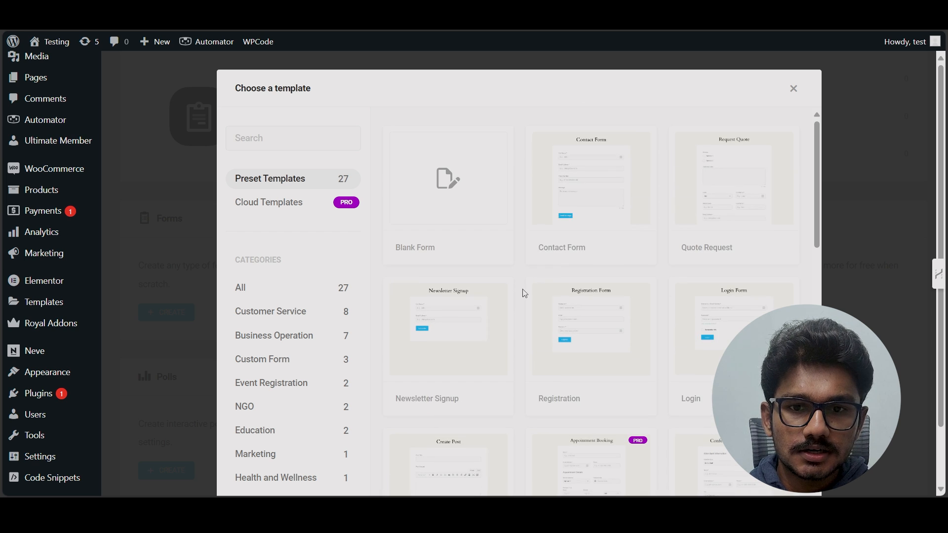
mouse_move(593, 216)
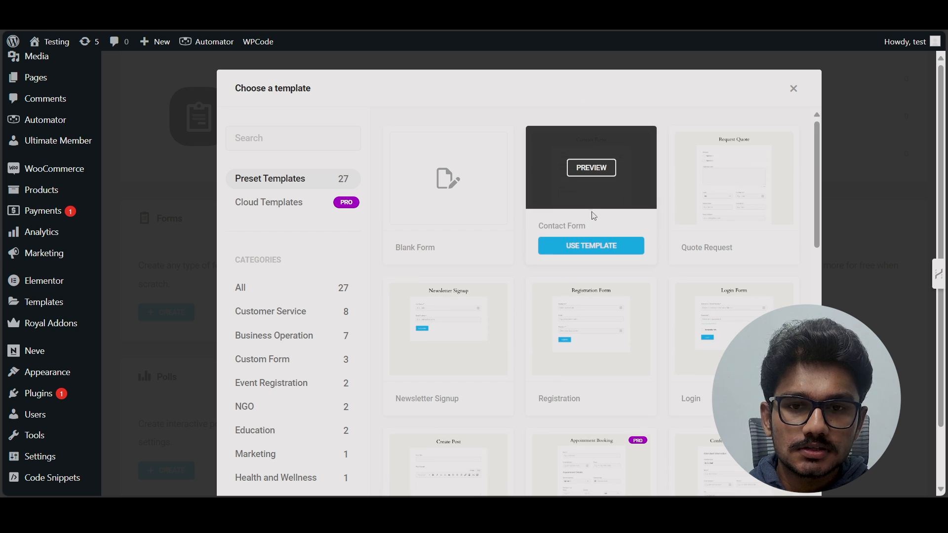
click(593, 246)
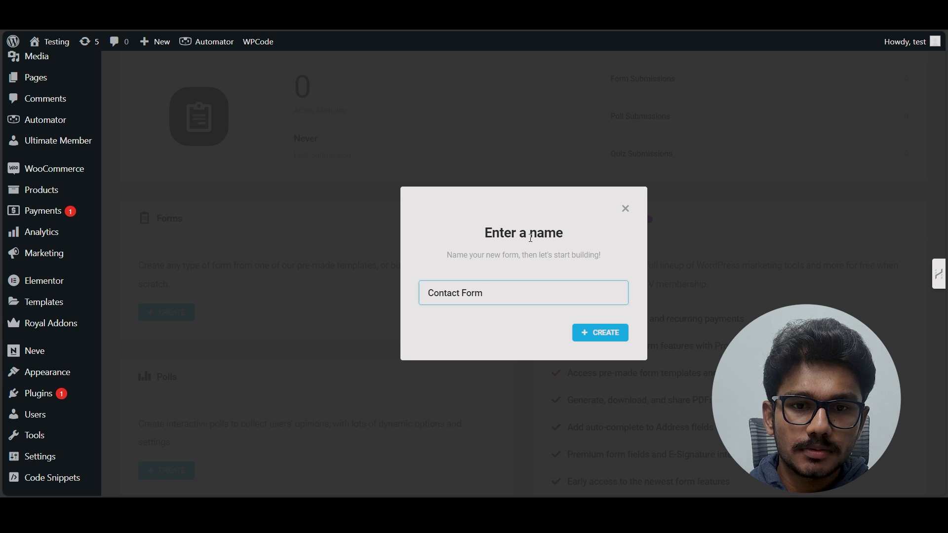
click(606, 334)
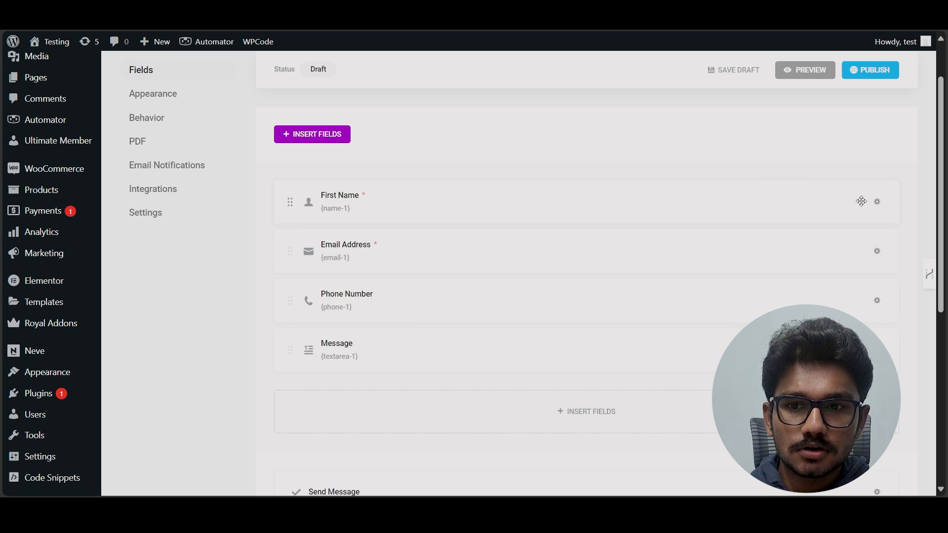
- Inspect the First Name field's labels and its required setting, and close the field without changes
click(877, 202)
click(824, 243)
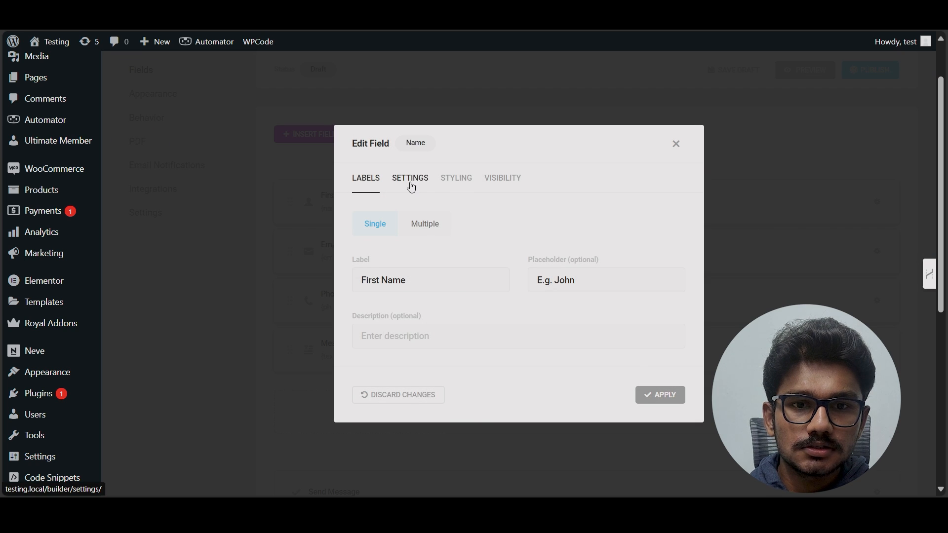
click(412, 187)
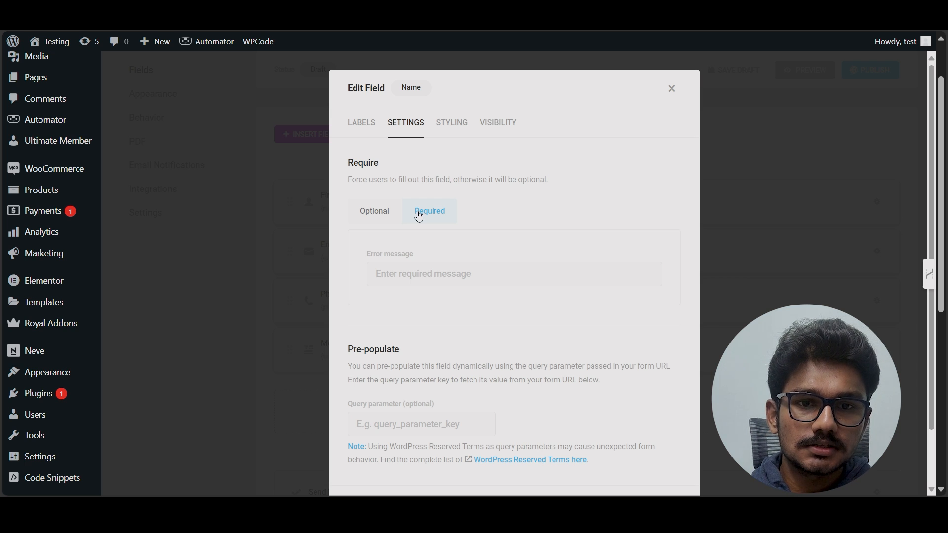
key(Escape)
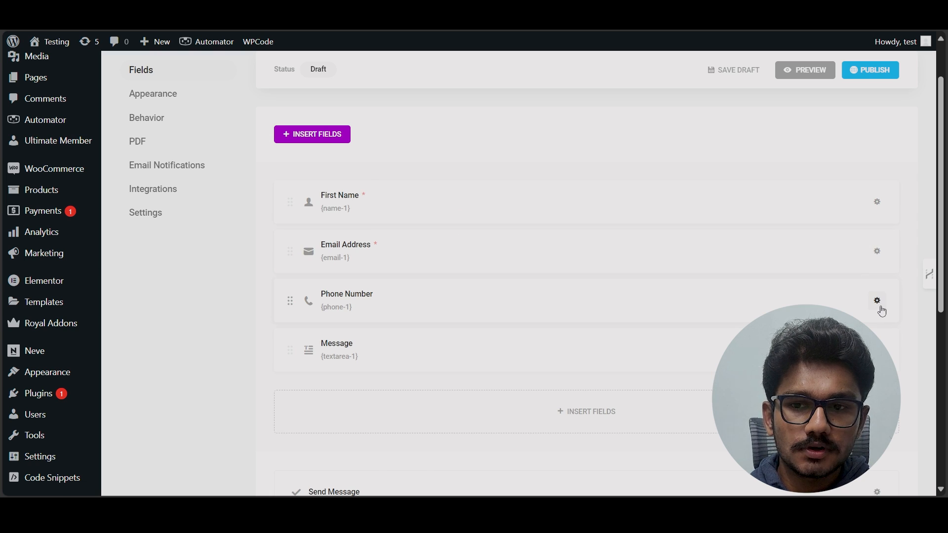
- Make the form's Phone Number and Message fields required
click(882, 311)
click(406, 205)
click(440, 216)
key(Escape)
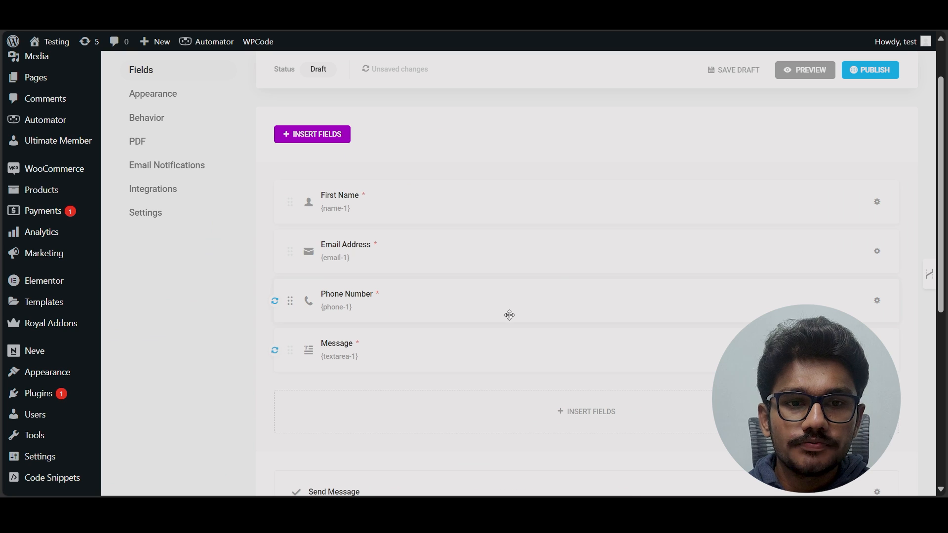
- Look through the field types that can be inserted into the form
scroll(571, 311, down, 1)
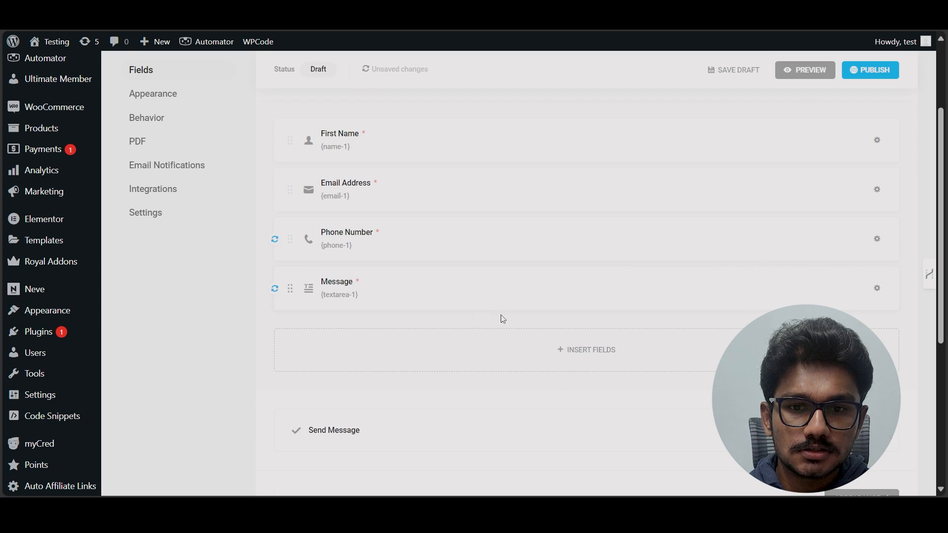
click(577, 367)
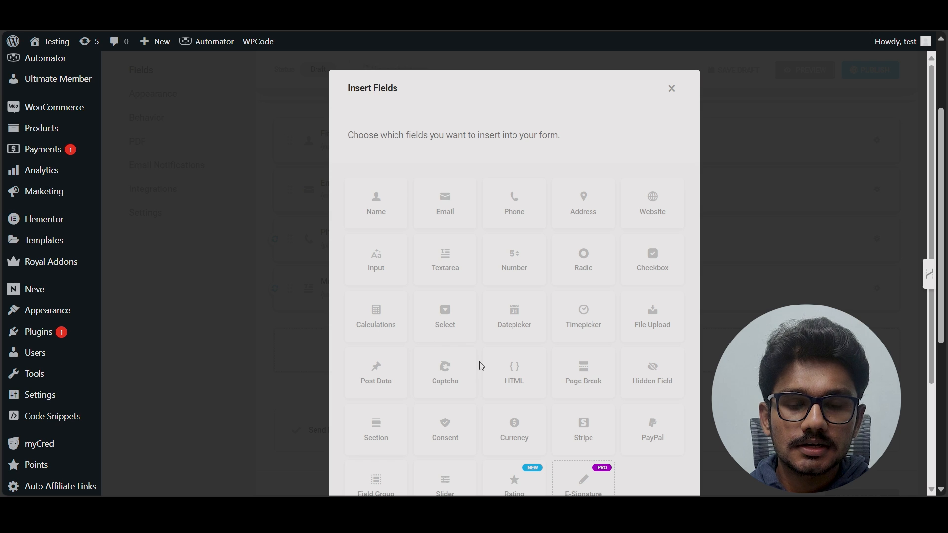
key(Escape)
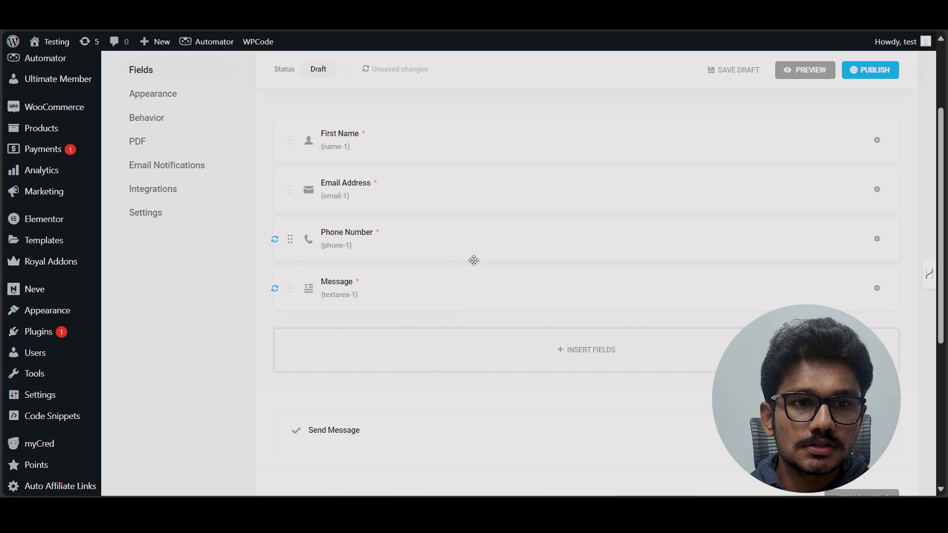
- Review the form's appearance settings, covering colors, fonts, form and field containers, and the custom CSS option
scroll(474, 260, up, 1)
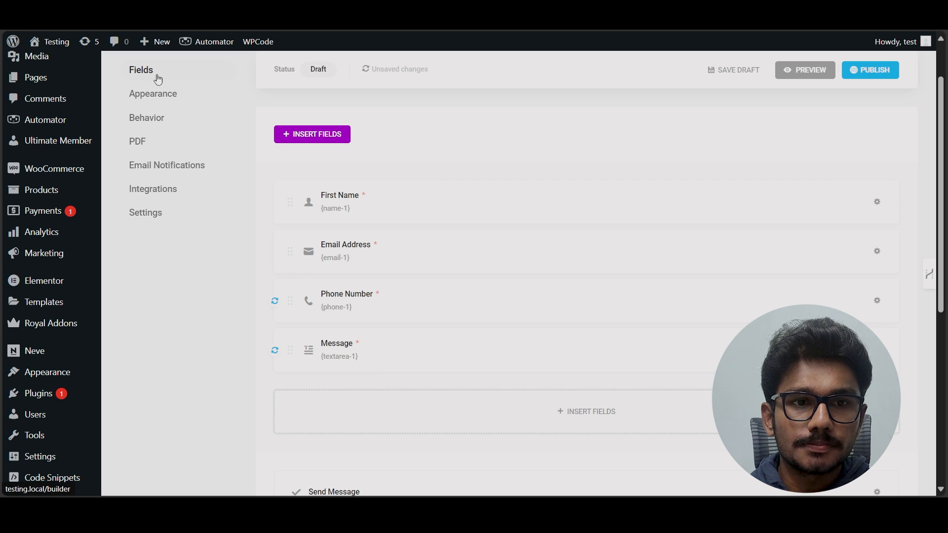
click(184, 92)
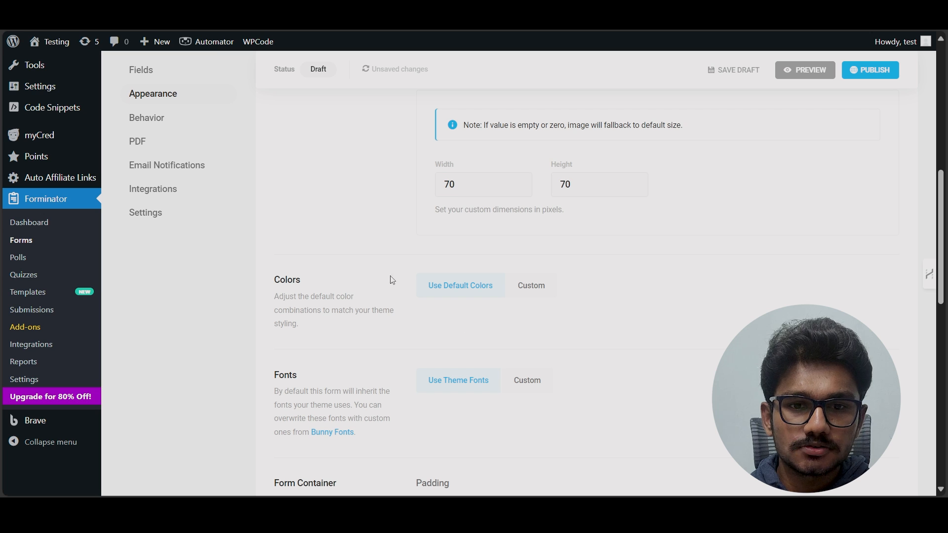
scroll(494, 328, down, 1)
scroll(494, 328, down, 1)
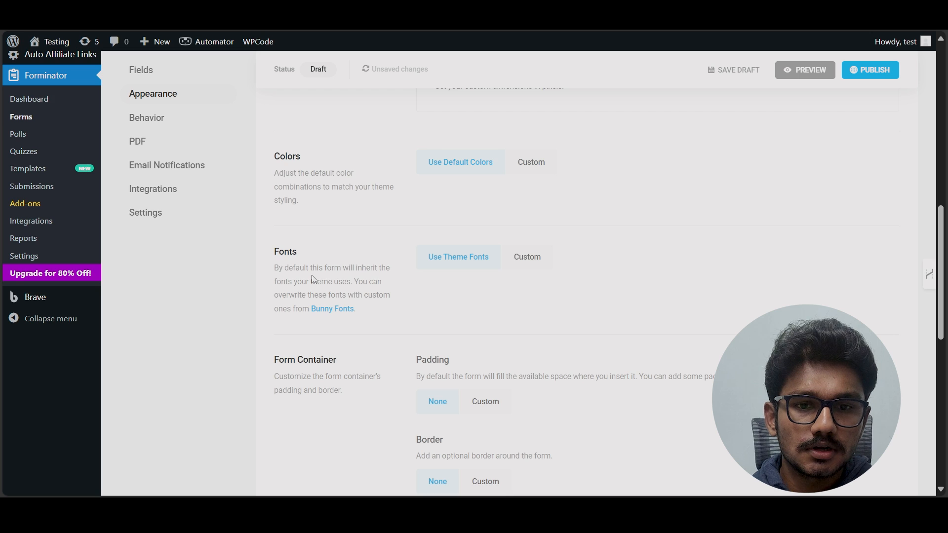
scroll(313, 280, down, 10)
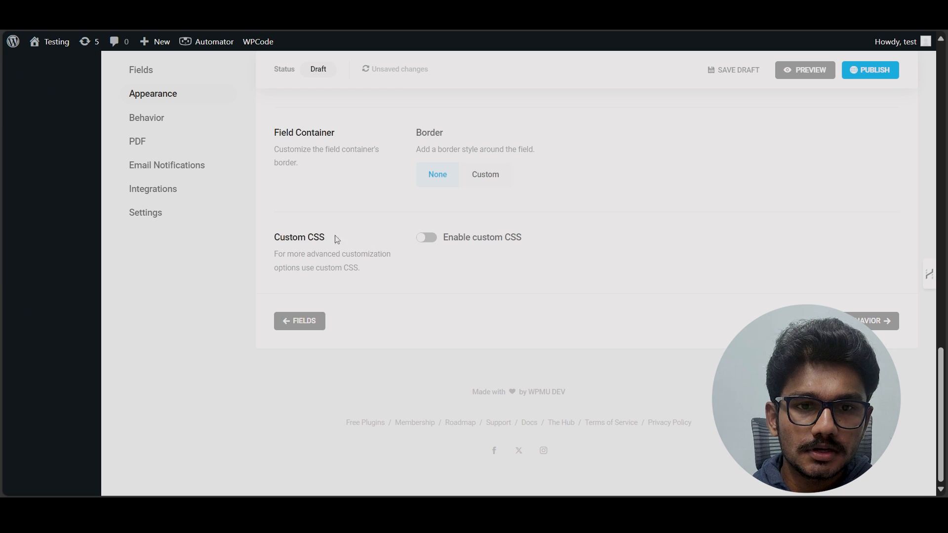
click(423, 237)
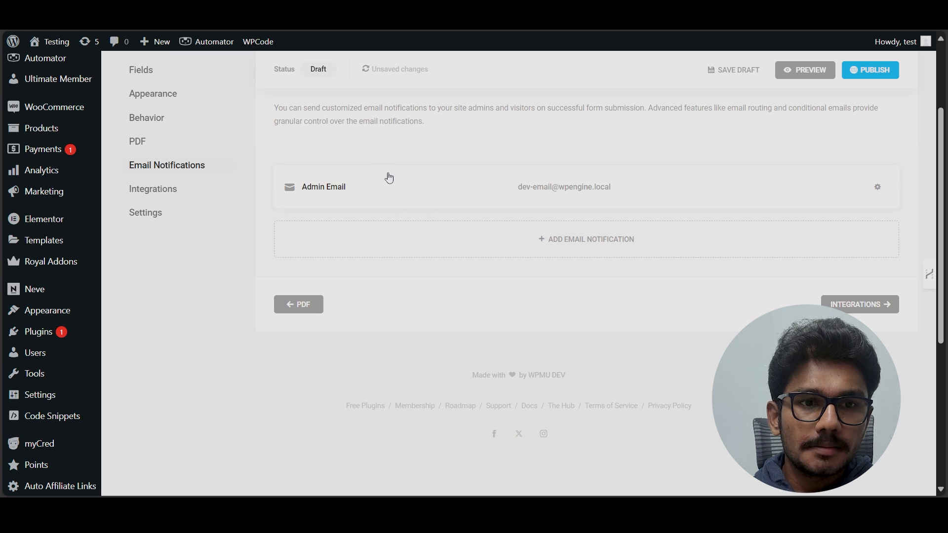
- Open the form's integration settings and go to Forminator's page of available third-party apps
click(161, 192)
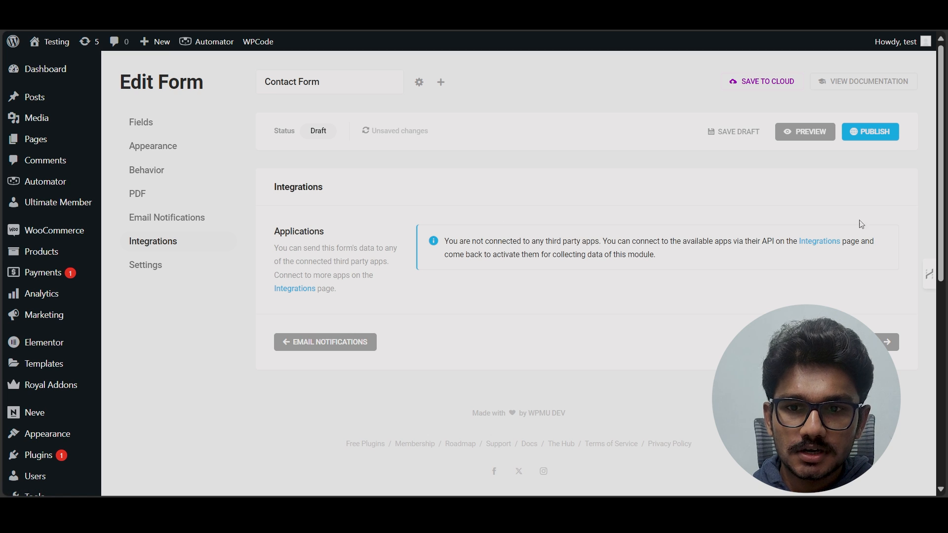
click(822, 243)
click(531, 63)
scroll(523, 236, down, 3)
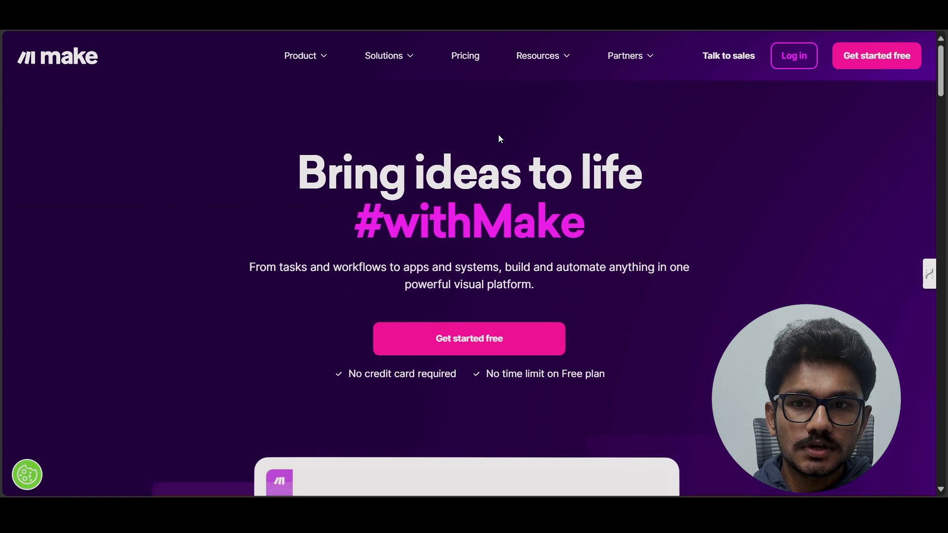
- Switch to Make, log in, and create a new scenario with a Custom webhook trigger from the Webhooks app
click(791, 71)
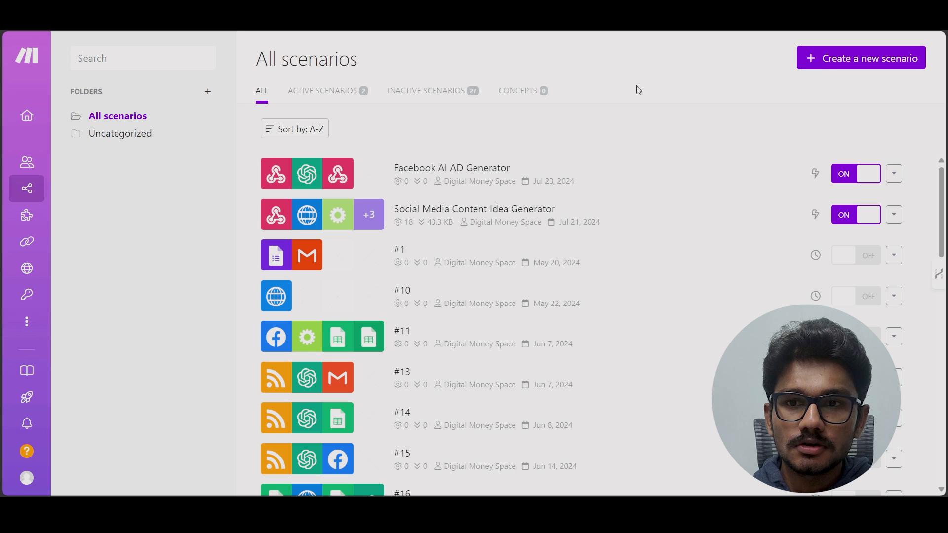
click(838, 58)
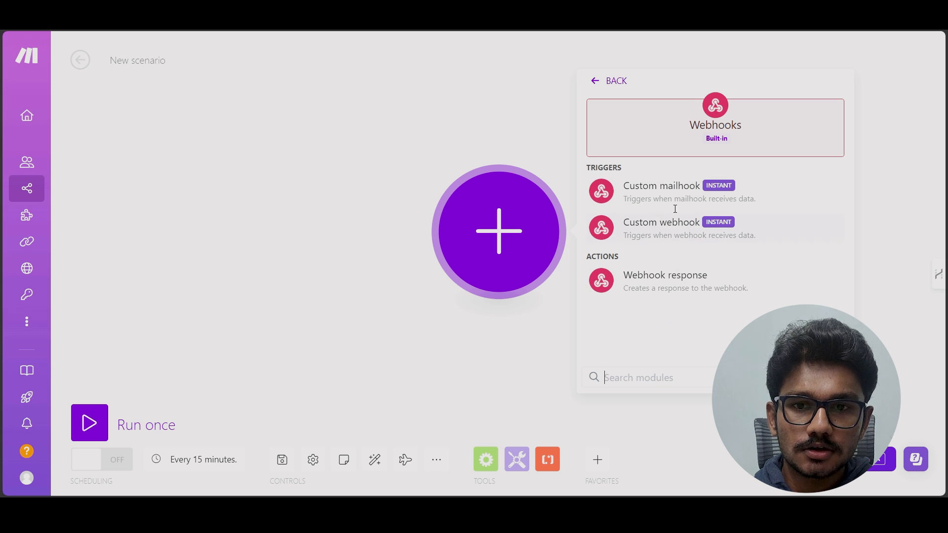
click(658, 231)
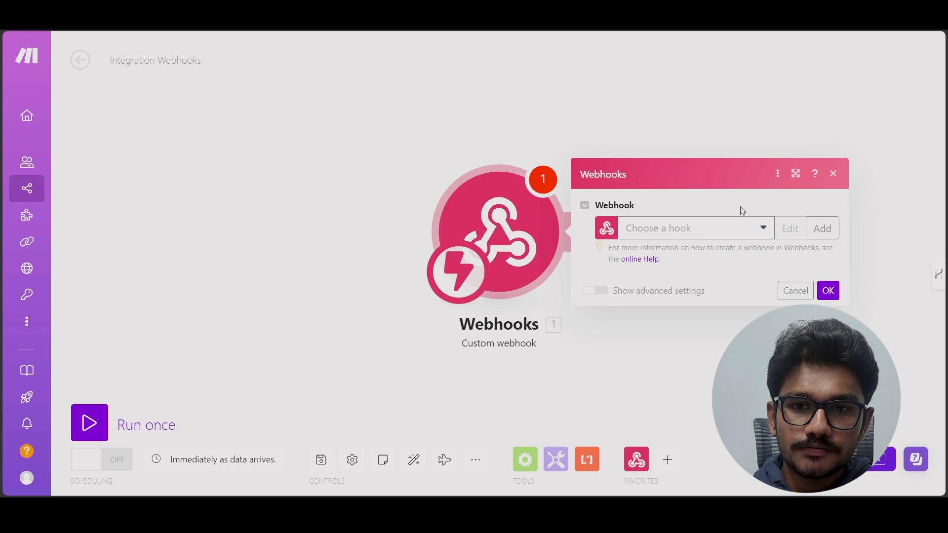
click(710, 232)
click(710, 231)
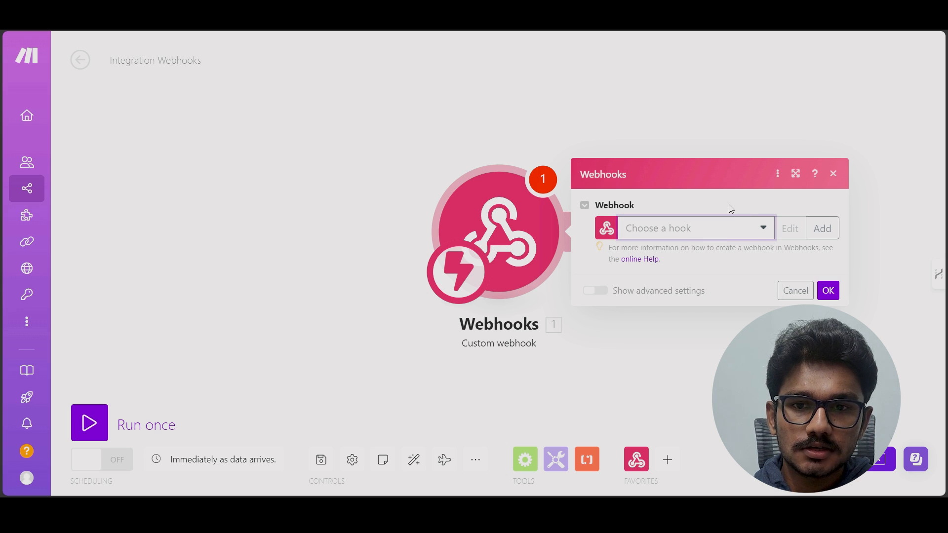
click(726, 228)
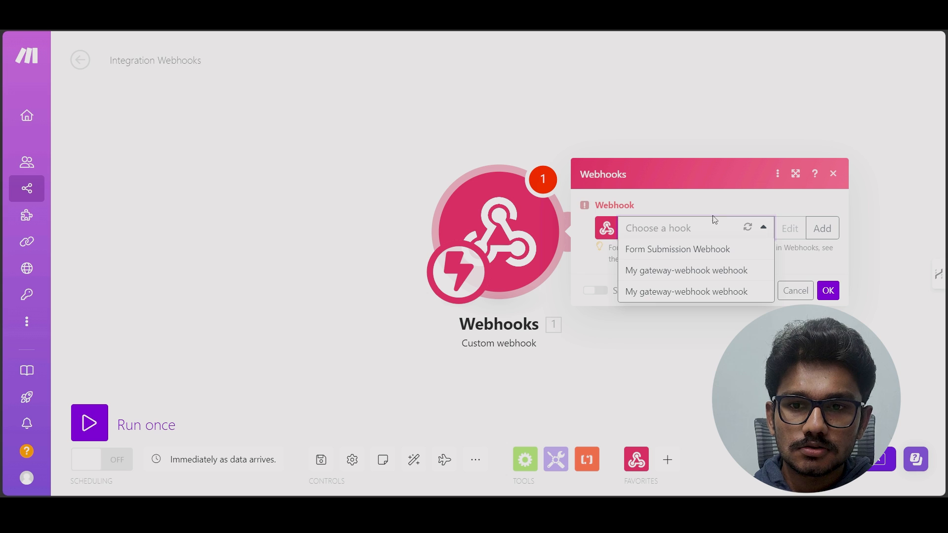
click(714, 219)
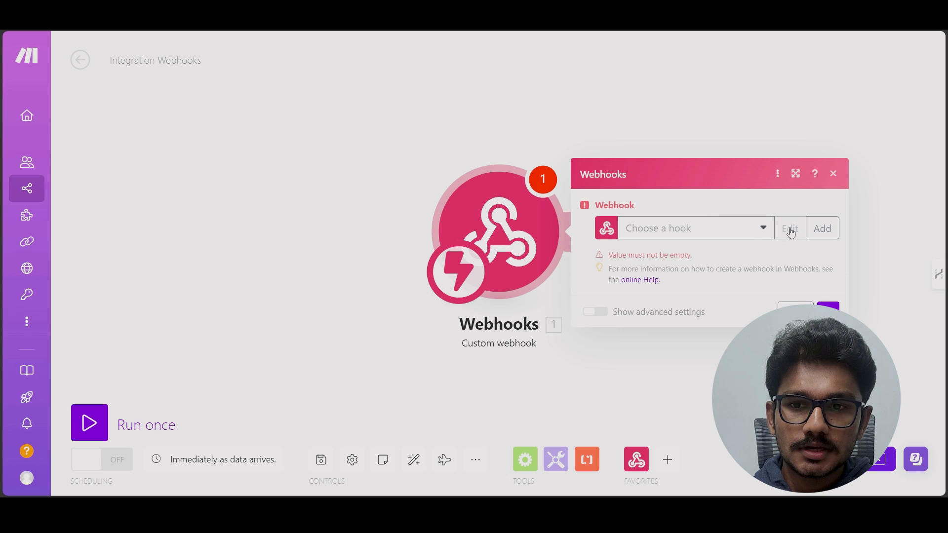
- Add a new webhook named Forms to the trigger and copy its address
click(822, 229)
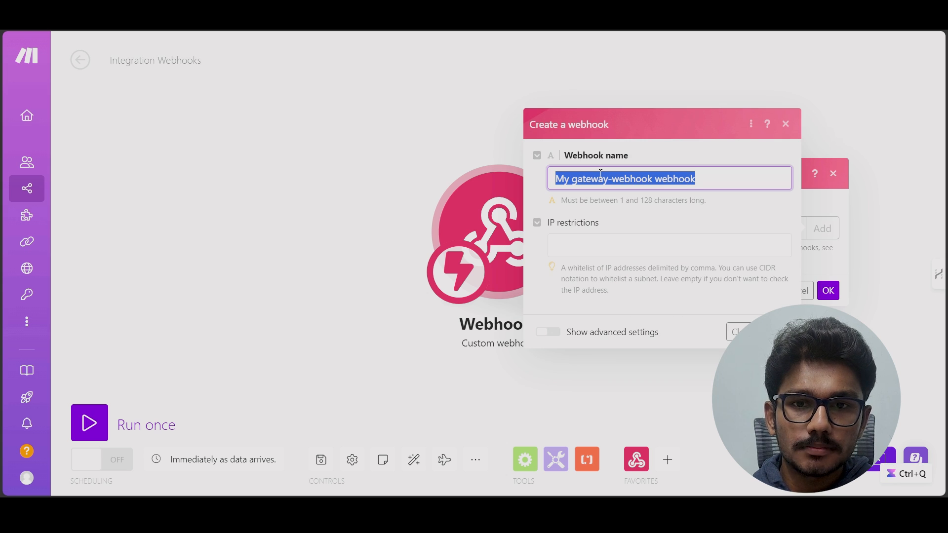
text(Forms)
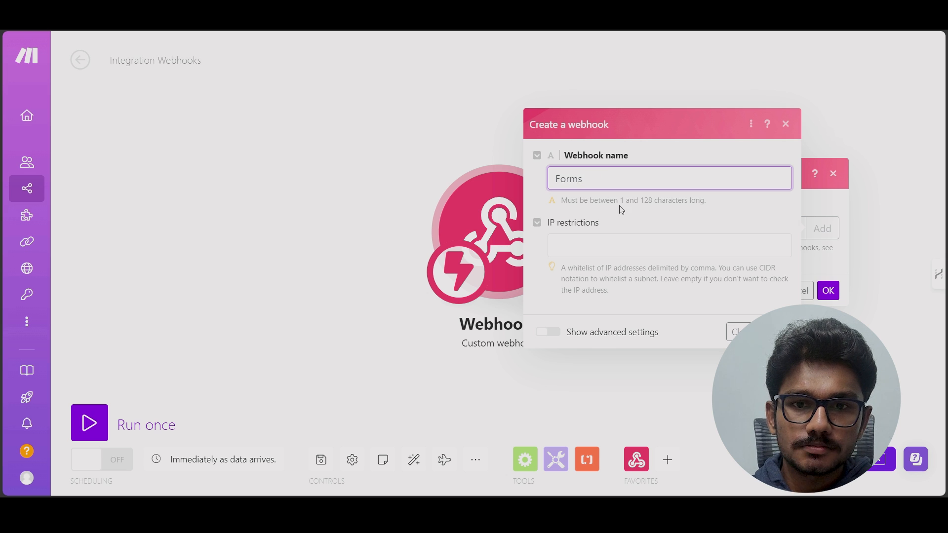
click(793, 326)
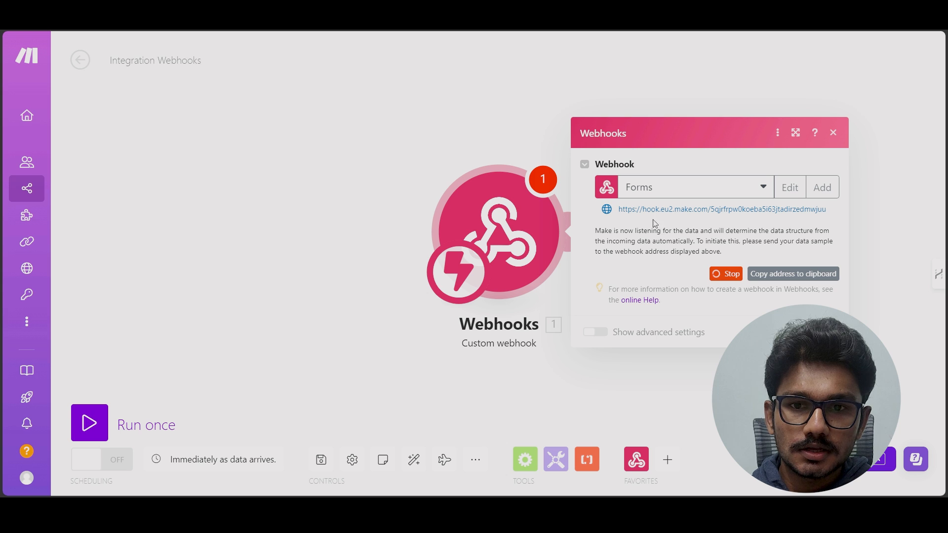
click(775, 273)
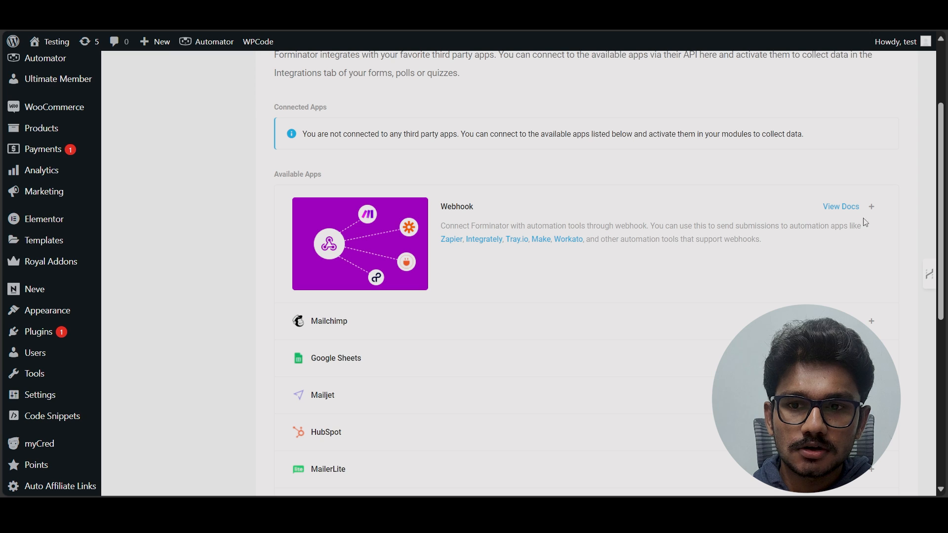
- Switch back to WordPress and activate the Webhook app on Forminator's Integrations page
click(871, 207)
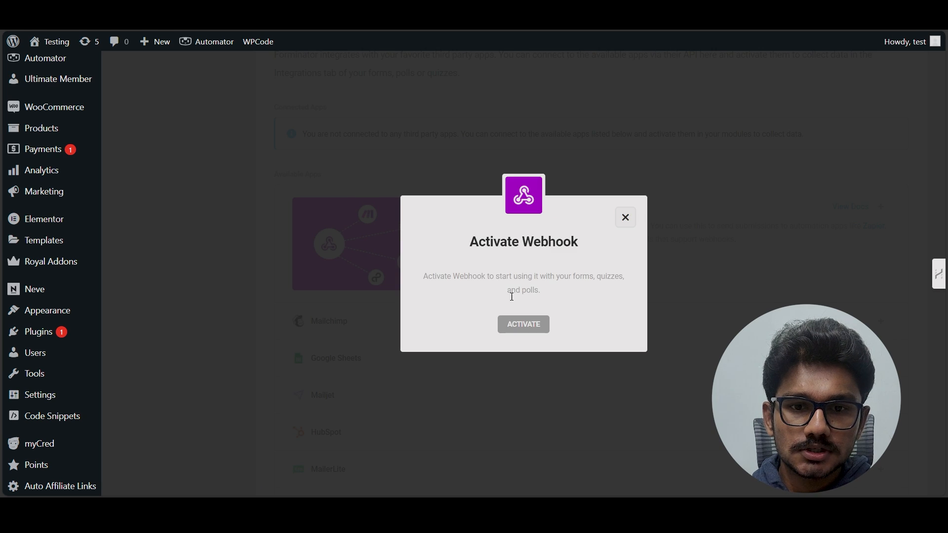
click(522, 330)
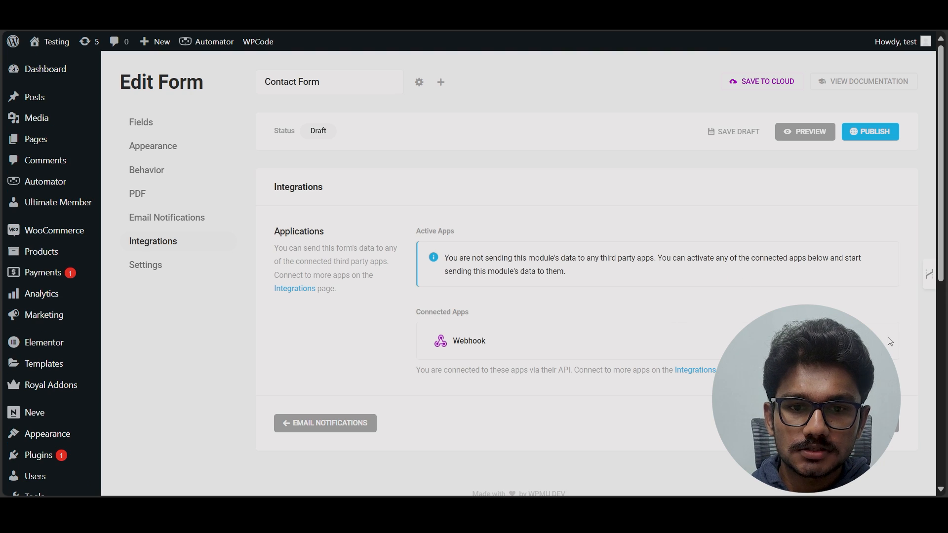
- Connect the contact form to the Webhook app with the copied Make webhook URL and the friendly name Form, and save it
click(870, 340)
click(480, 304)
right_click(480, 304)
click(515, 184)
click(580, 247)
text(Form)
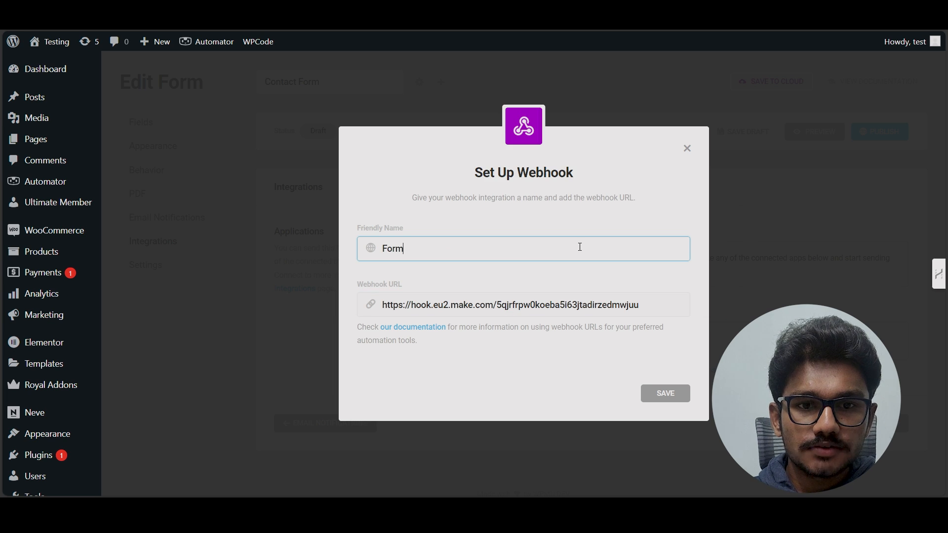
click(658, 393)
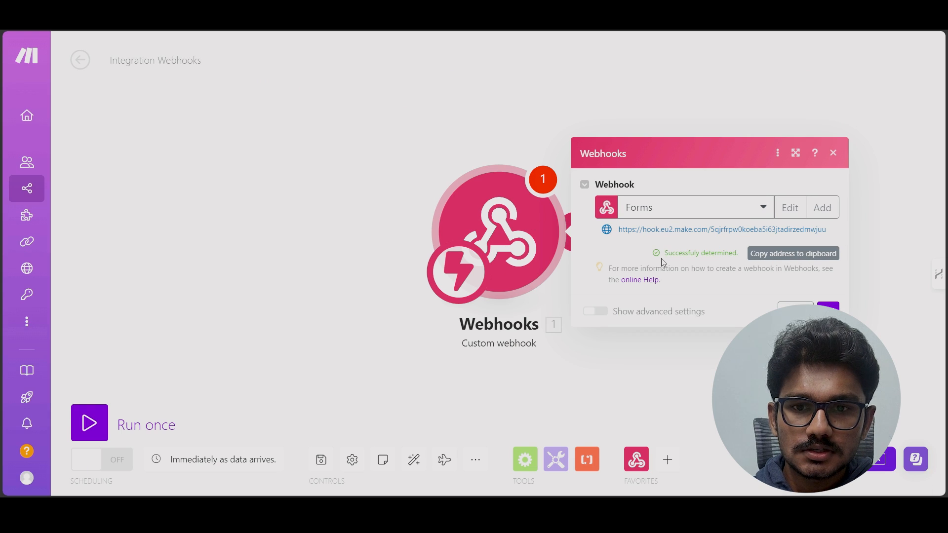
- Switch to Make, close the webhook's settings, and add Airtable's Create a Record module after the webhook trigger
drag(664, 255, 738, 256)
click(591, 256)
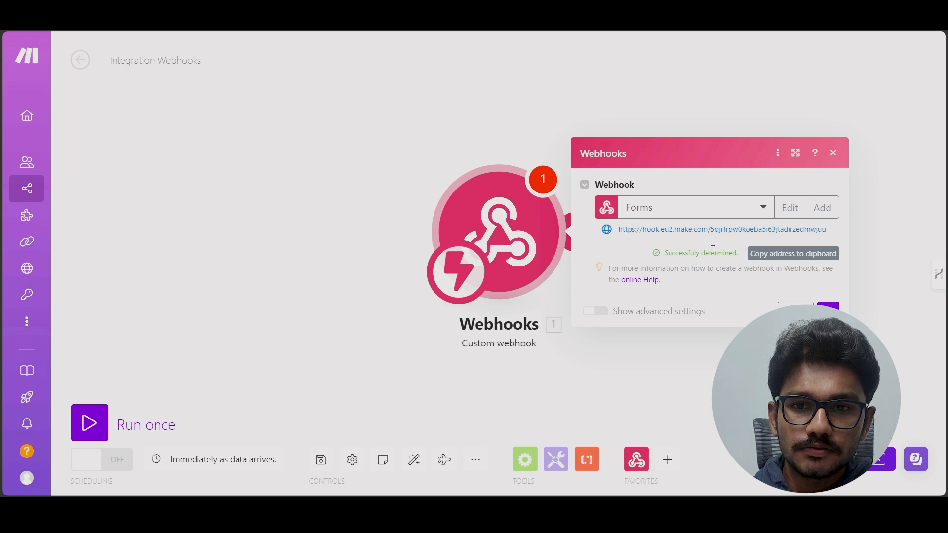
key(Escape)
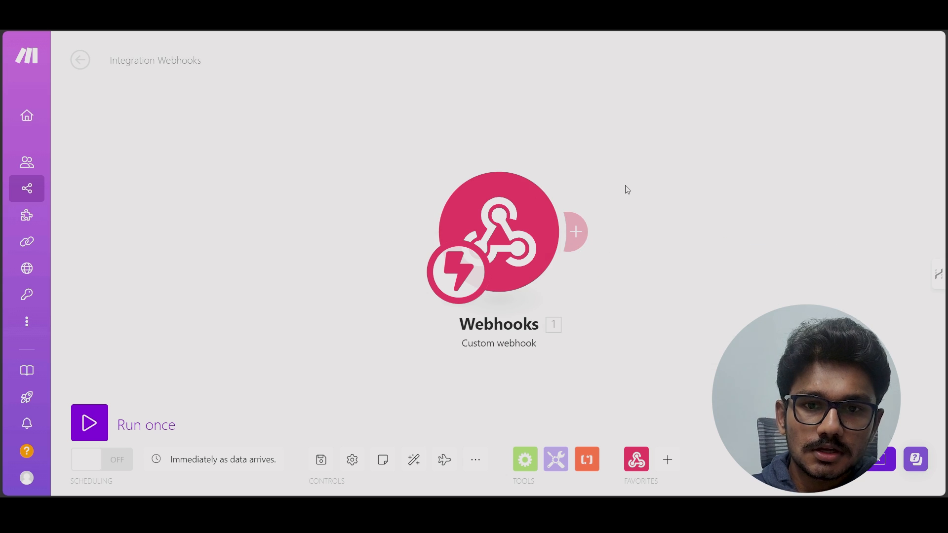
click(576, 231)
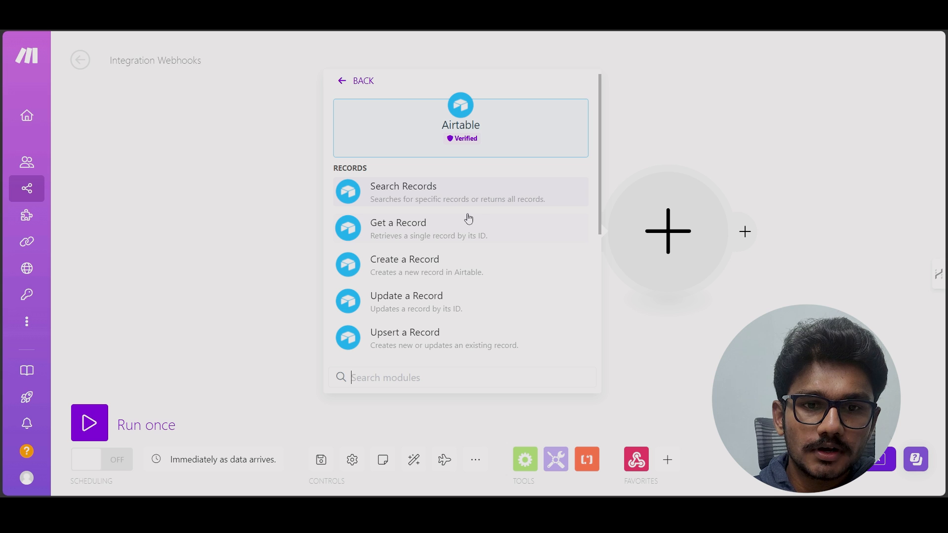
click(439, 268)
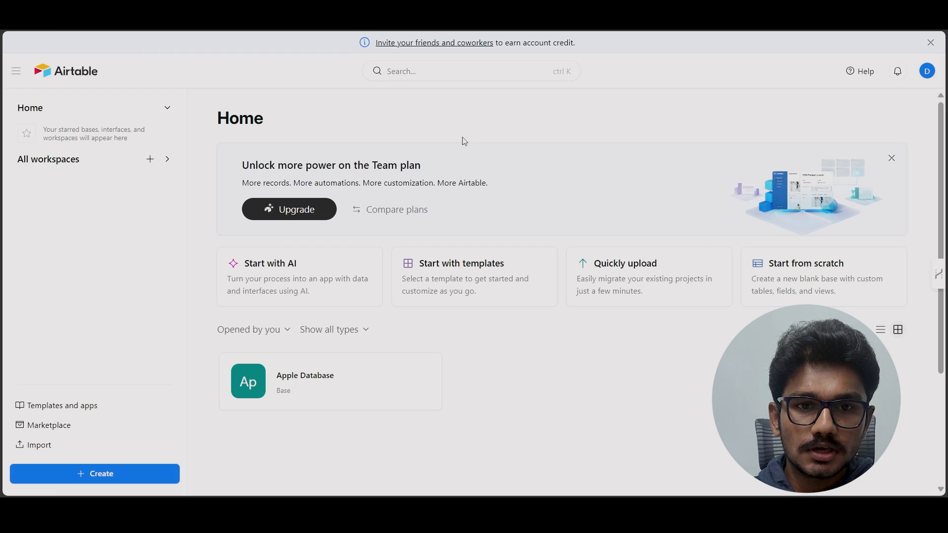
- Switch to Airtable and start a new base from scratch named Form Submissions
click(805, 274)
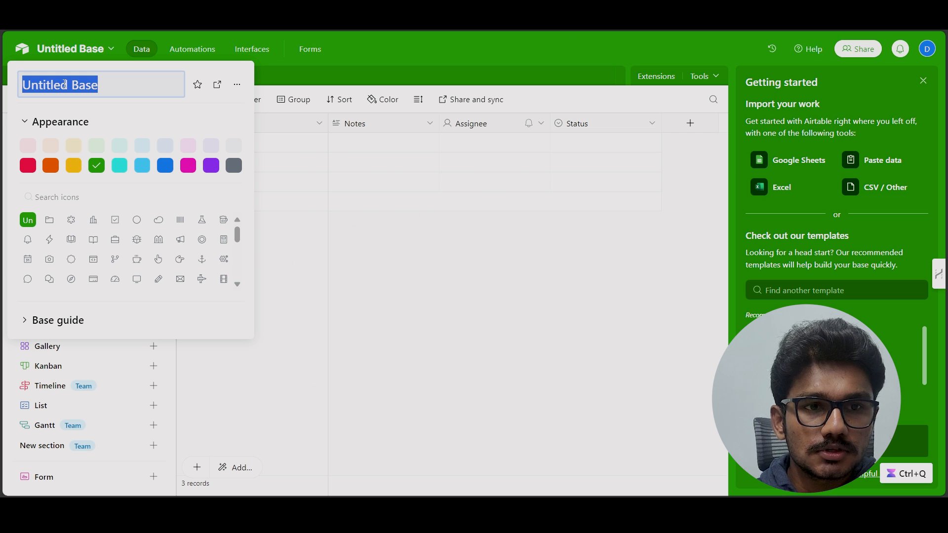
text(Form Submissions)
key(Return)
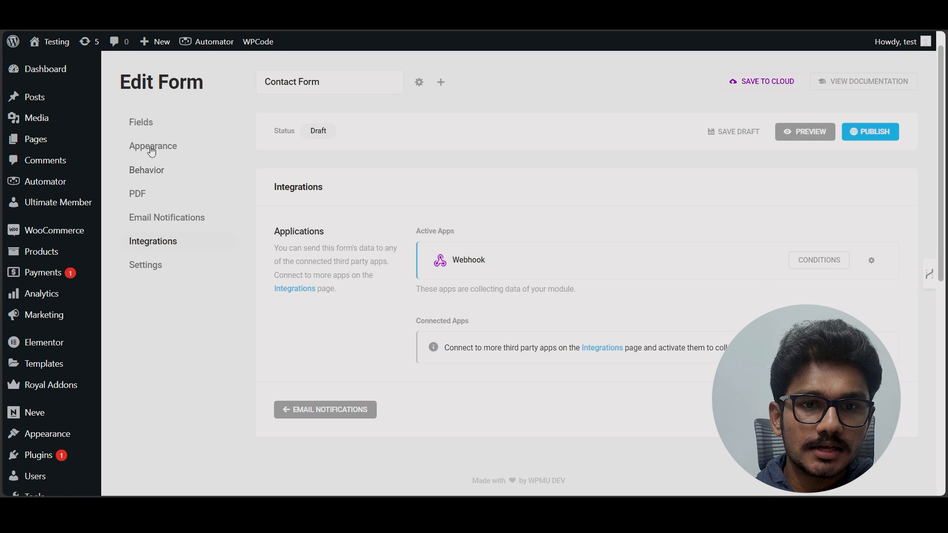
- Check the contact form's fields in WordPress and rename the Notes field in the Airtable table to Email
click(149, 124)
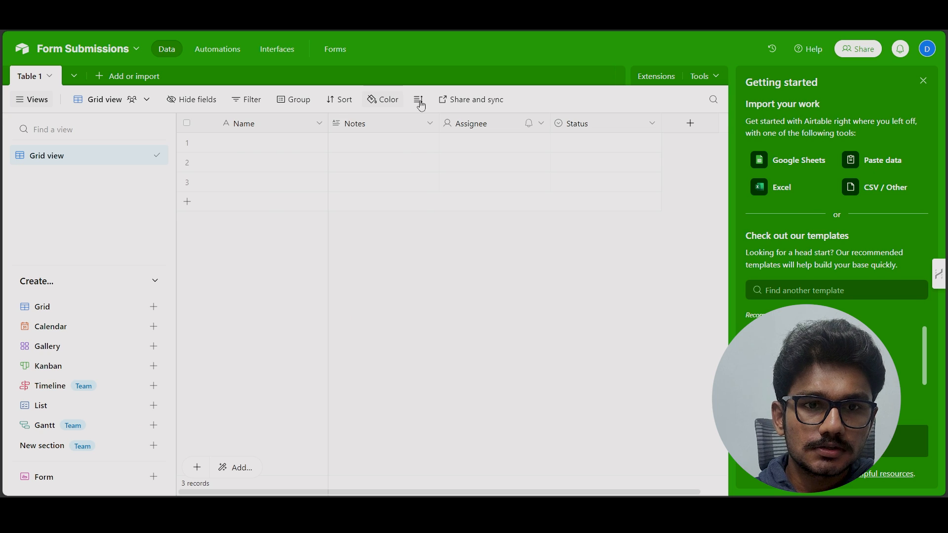
click(318, 124)
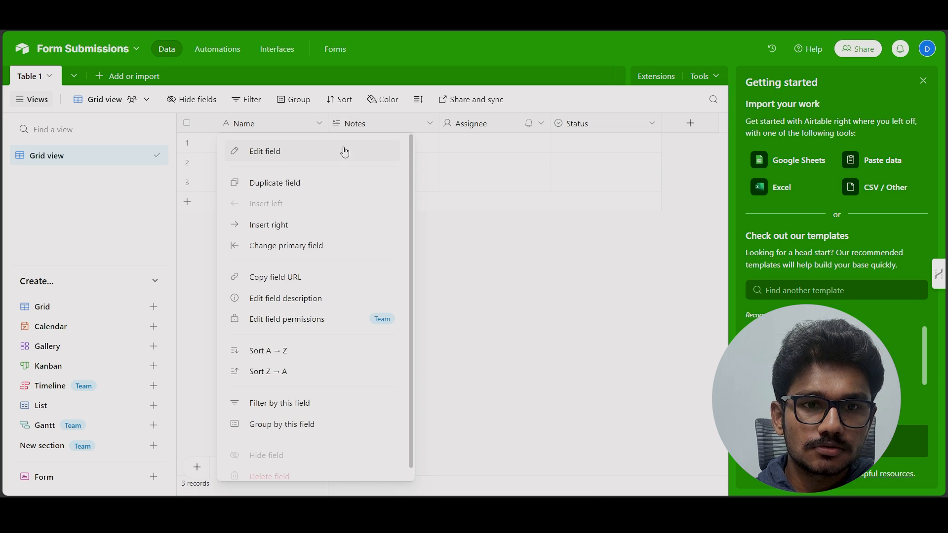
click(490, 280)
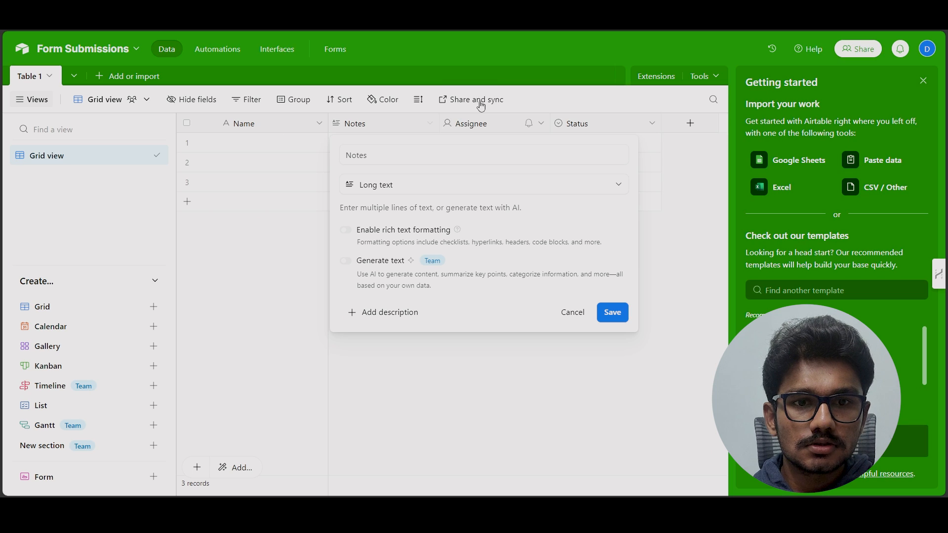
key(Return)
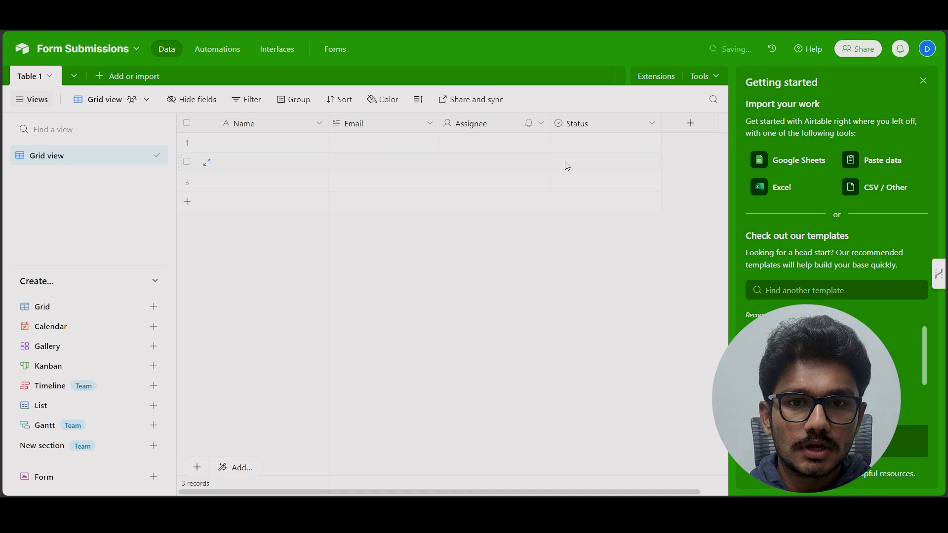
- Change the Assignee and Status fields into long text fields named mobile and message
click(508, 127)
click(543, 124)
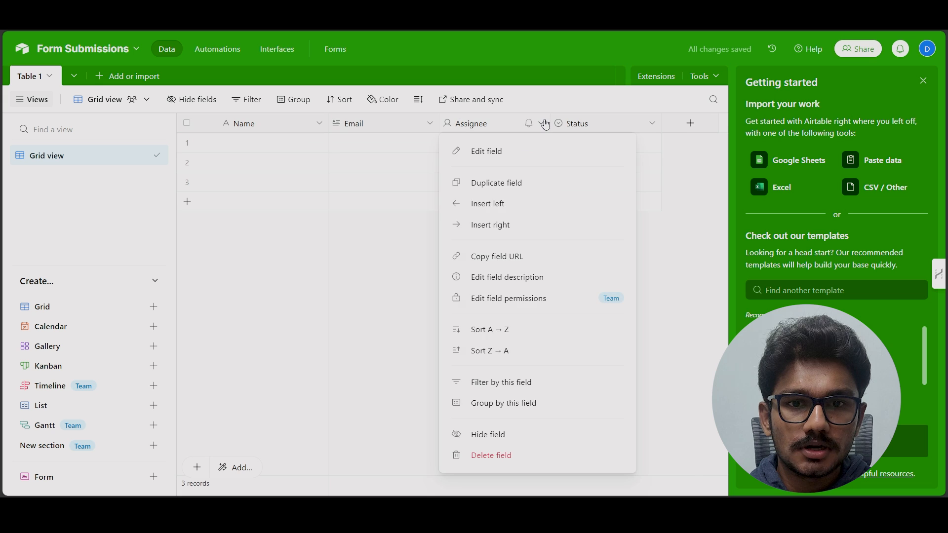
click(518, 152)
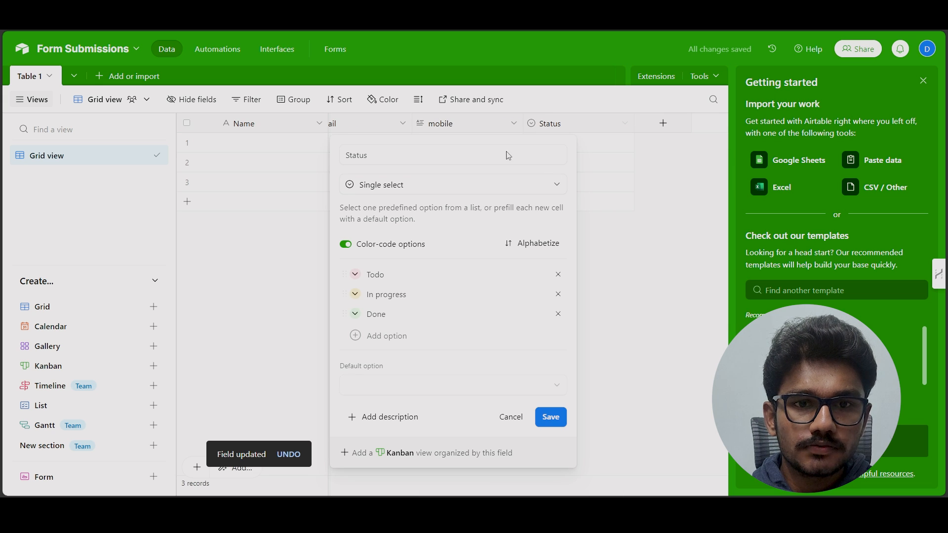
click(508, 156)
double_click(511, 156)
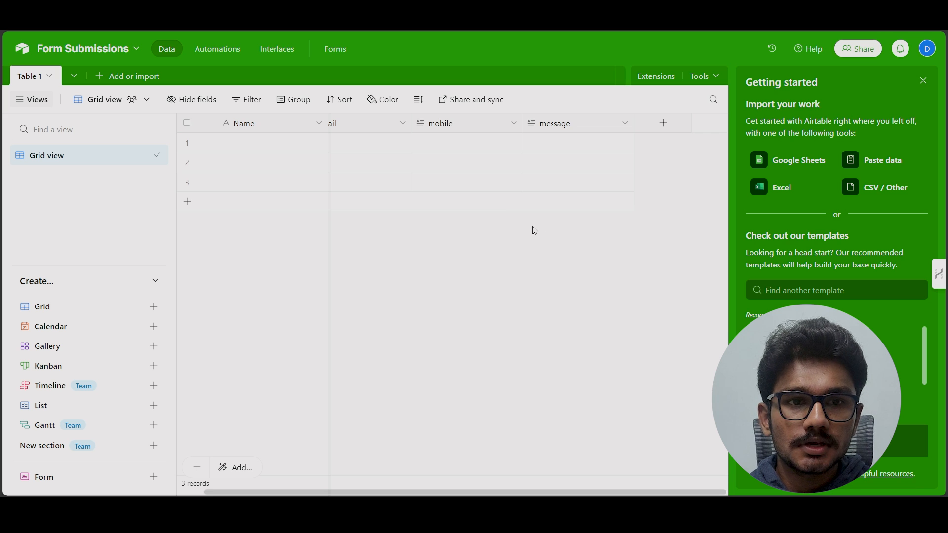
- Open Airtable's Builder Hub from the account options and start a personal access token named Form Test
click(928, 49)
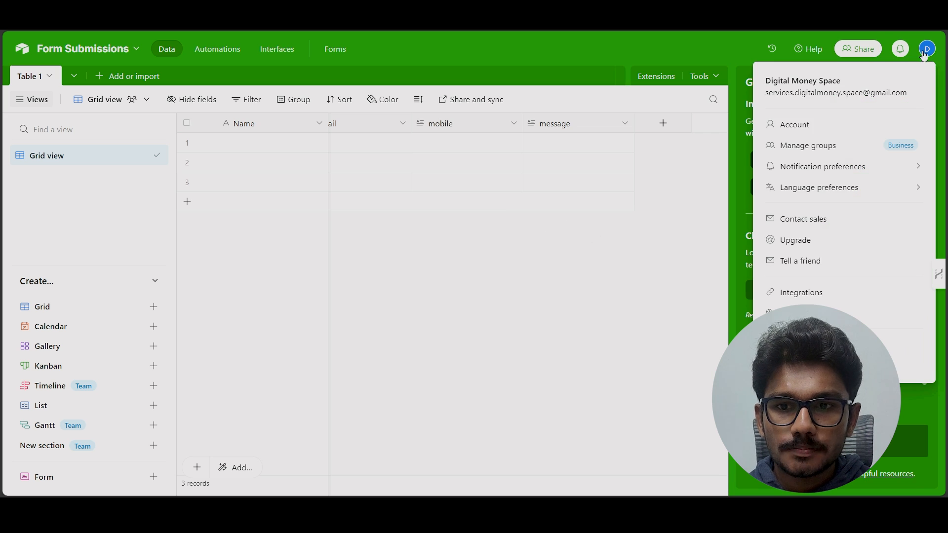
click(830, 296)
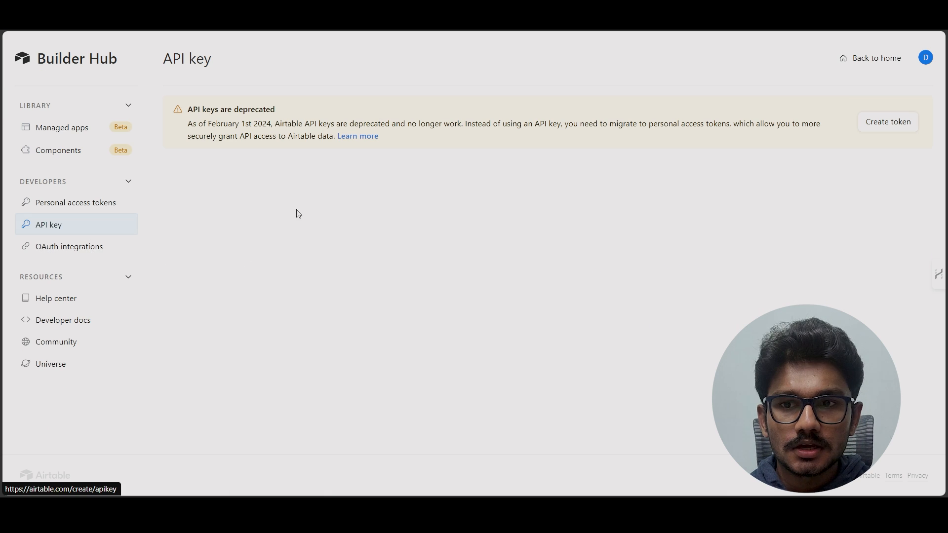
click(887, 121)
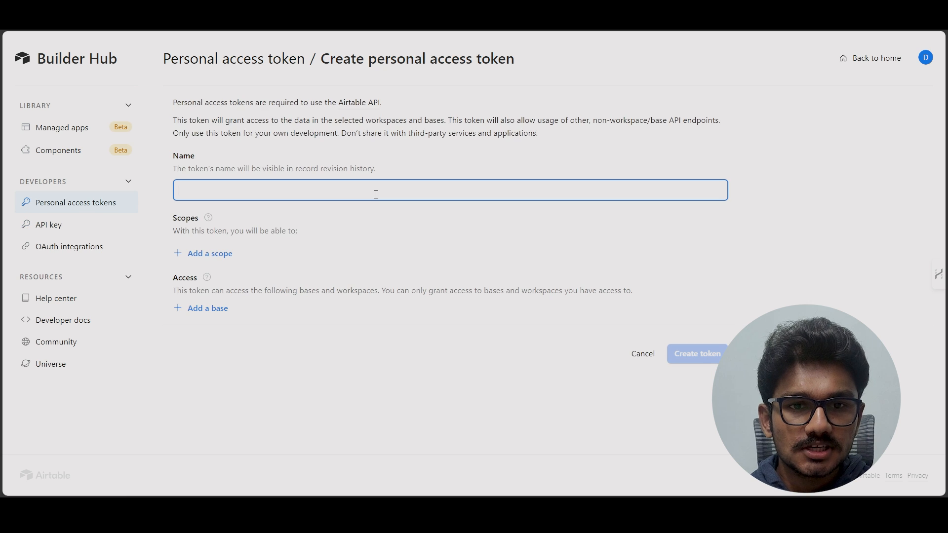
text(Form Test)
click(325, 236)
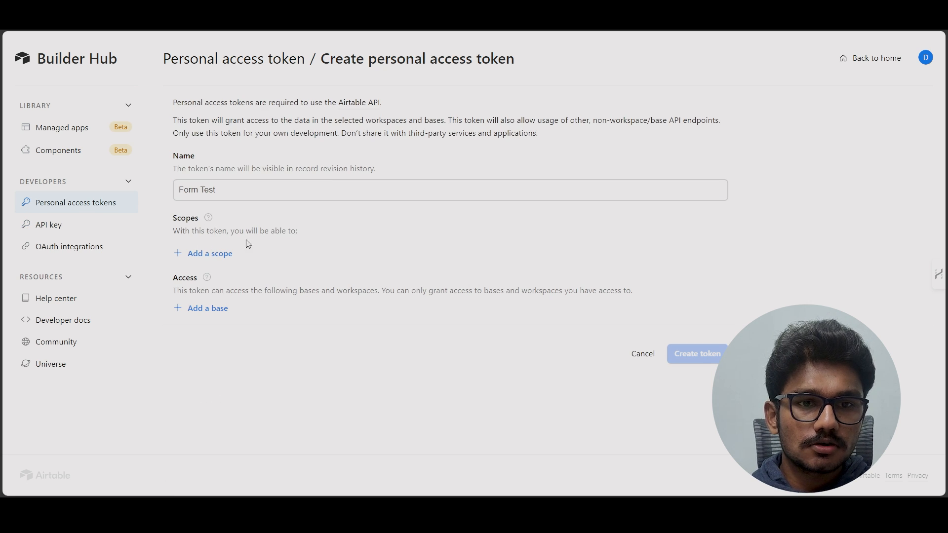
- Add read and write scopes for records, record comments and base schemas, plus webhook:manage, block:manage and user.email:read, to the token
click(211, 254)
click(250, 326)
click(211, 281)
click(227, 366)
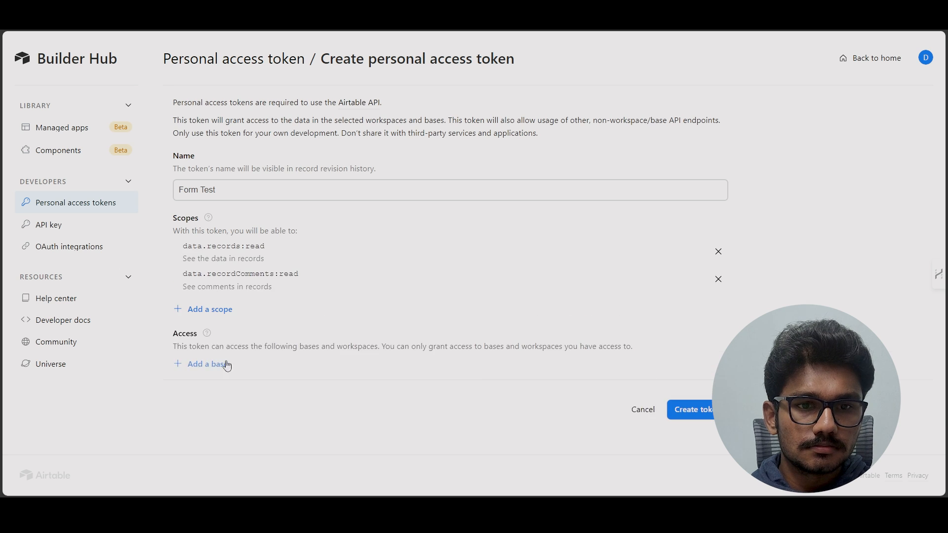
click(212, 309)
click(228, 374)
click(212, 336)
click(237, 275)
click(213, 364)
scroll(227, 398, down, 1)
click(212, 315)
click(225, 380)
click(211, 342)
click(225, 409)
click(211, 370)
click(226, 438)
- Limit the token's access to the Form Submissions base, and create and copy the token
scroll(247, 415, down, 2)
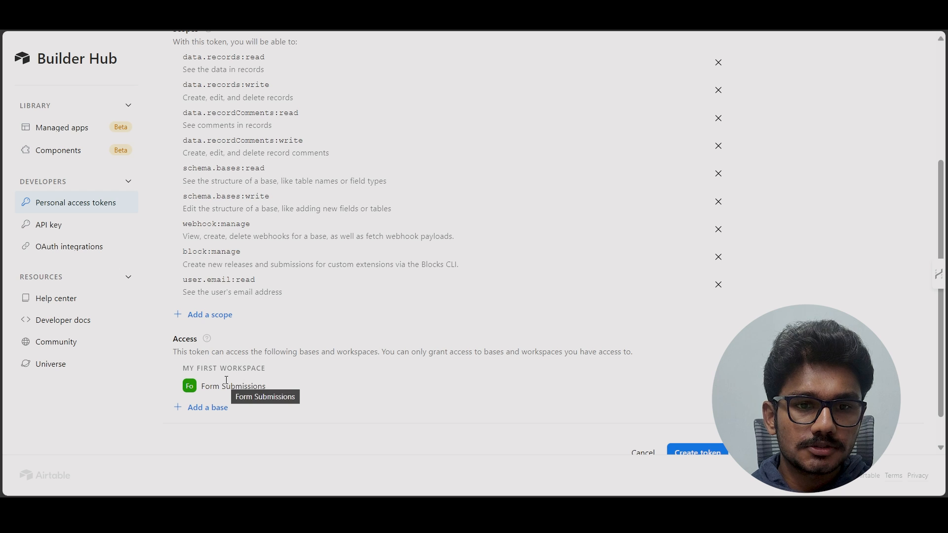
scroll(333, 368, down, 1)
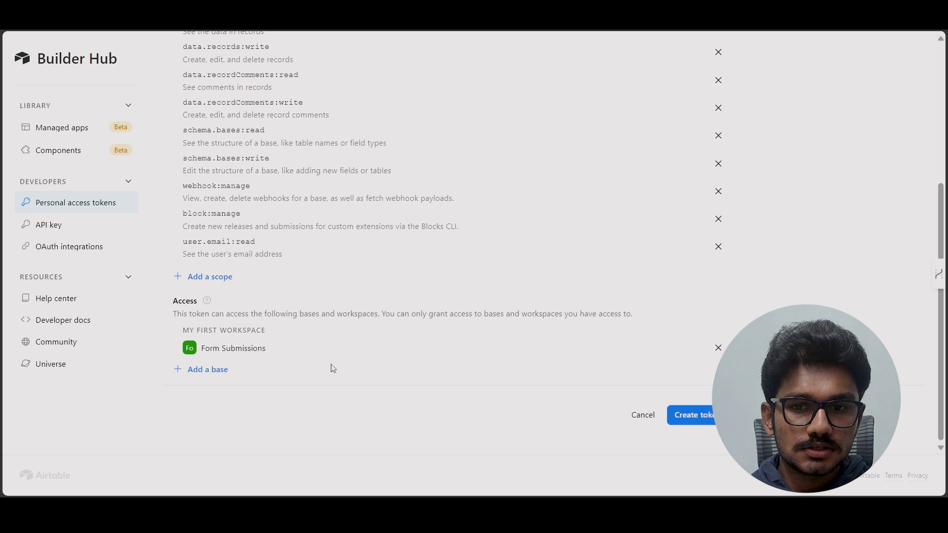
click(694, 412)
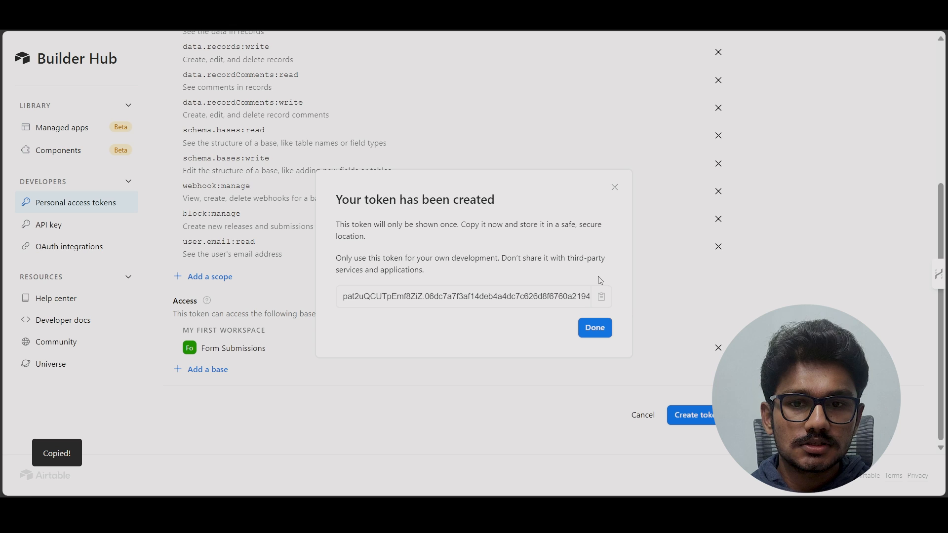
click(601, 297)
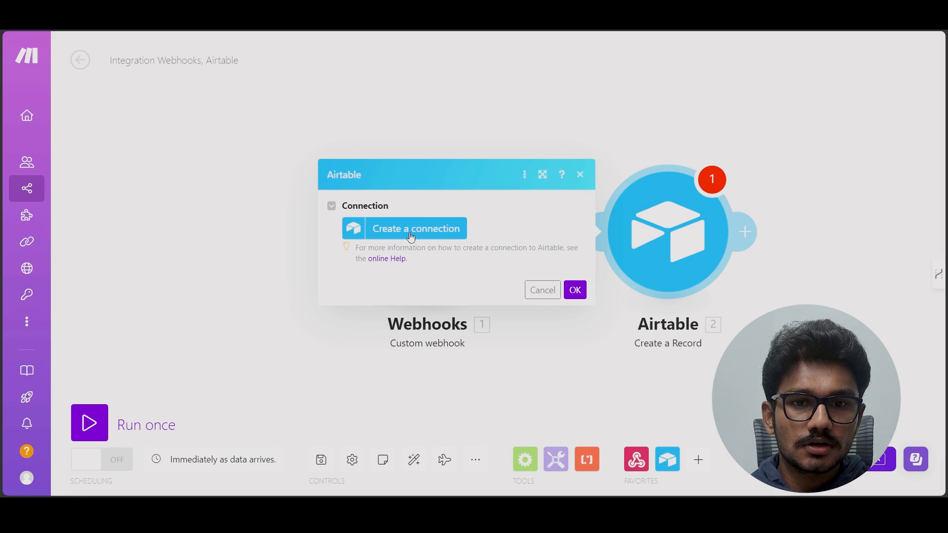
- Switch to Make and create an Airtable Token or Key connection for the Airtable module with the copied access token
click(410, 236)
click(564, 236)
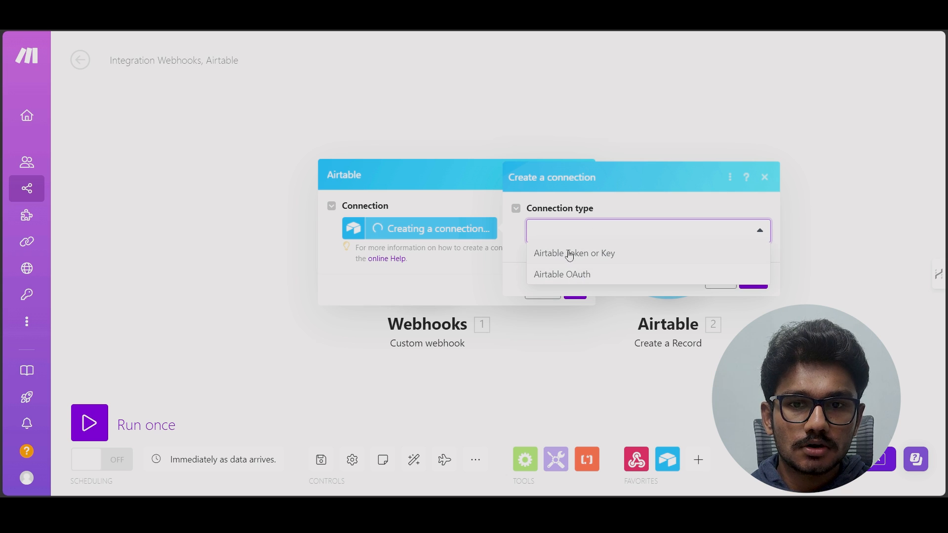
click(602, 255)
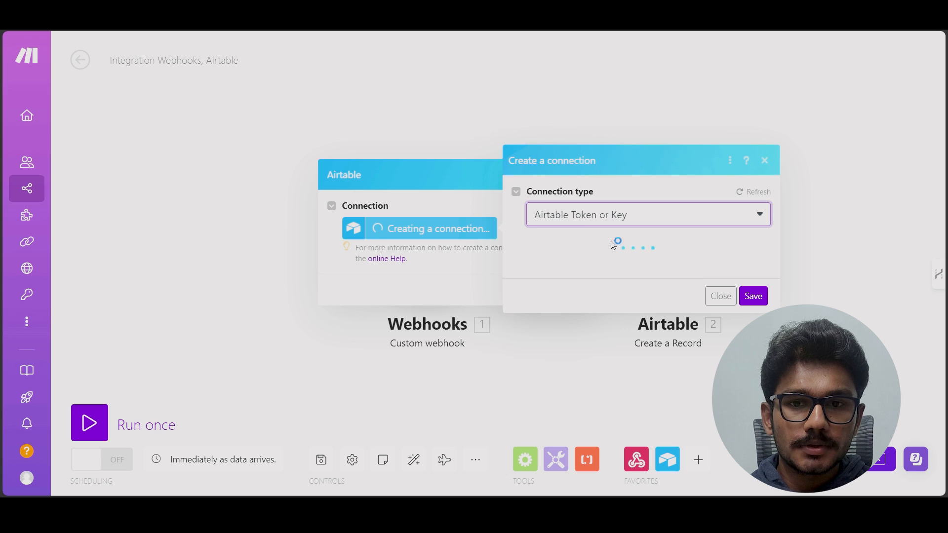
click(574, 351)
key(ctrl+v)
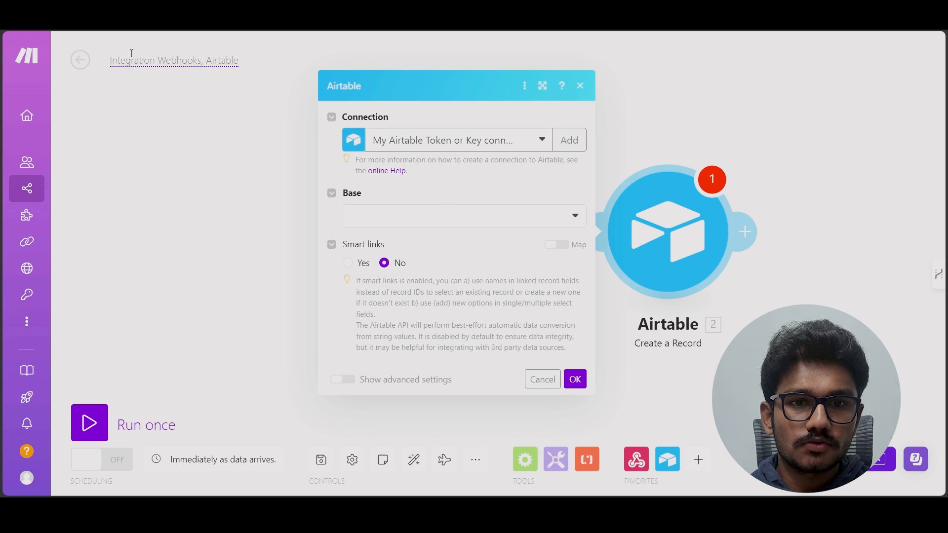
- Set the Airtable module's base to Form Submissions and its table to Table 1
click(417, 218)
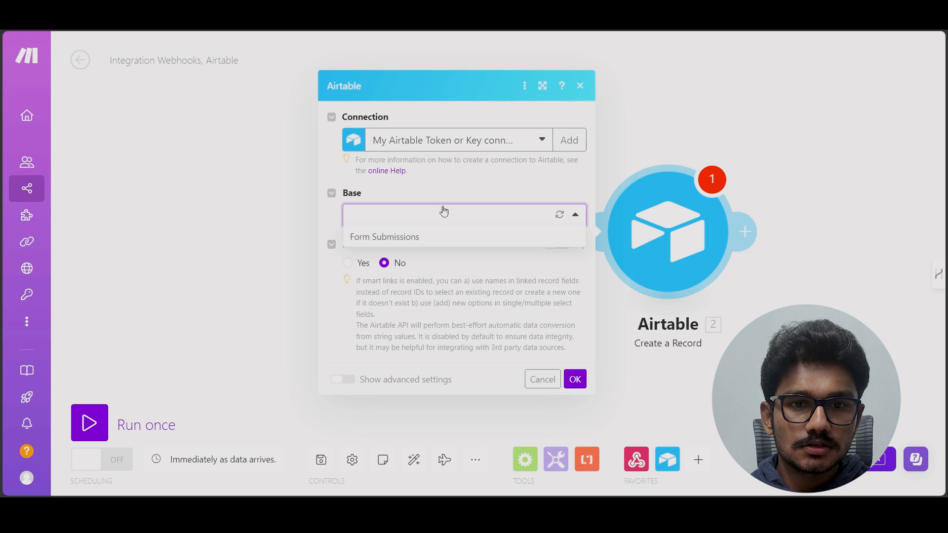
click(409, 237)
click(421, 240)
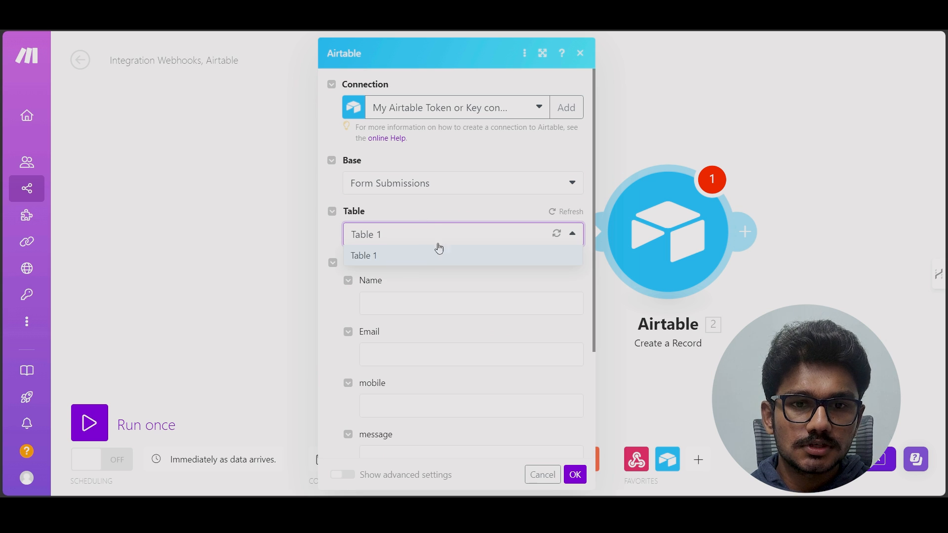
click(396, 257)
scroll(516, 218, down, 3)
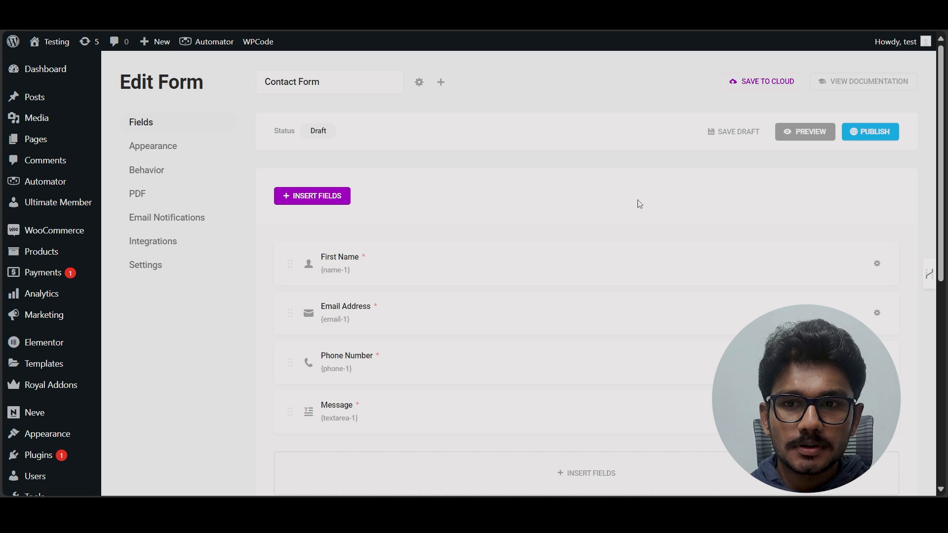
- Switch back to WordPress, publish the contact form, and copy its shortcode
click(869, 133)
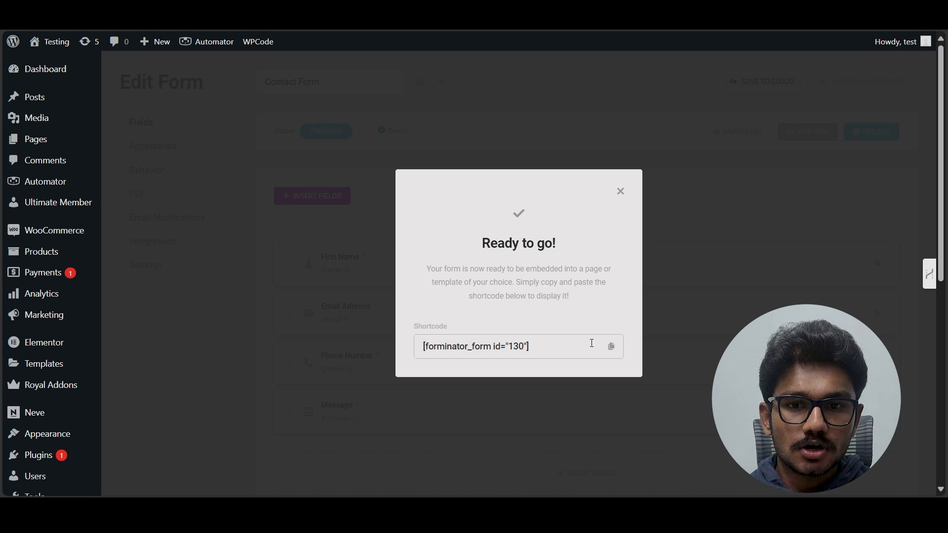
click(611, 347)
click(621, 191)
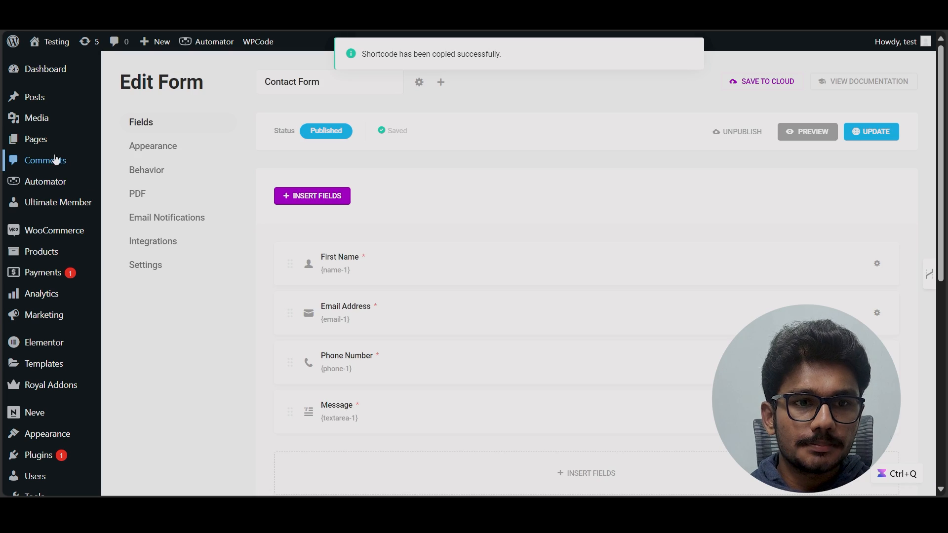
- Add a new page titled Form and start inserting a block for the form's shortcode in its body
click(138, 156)
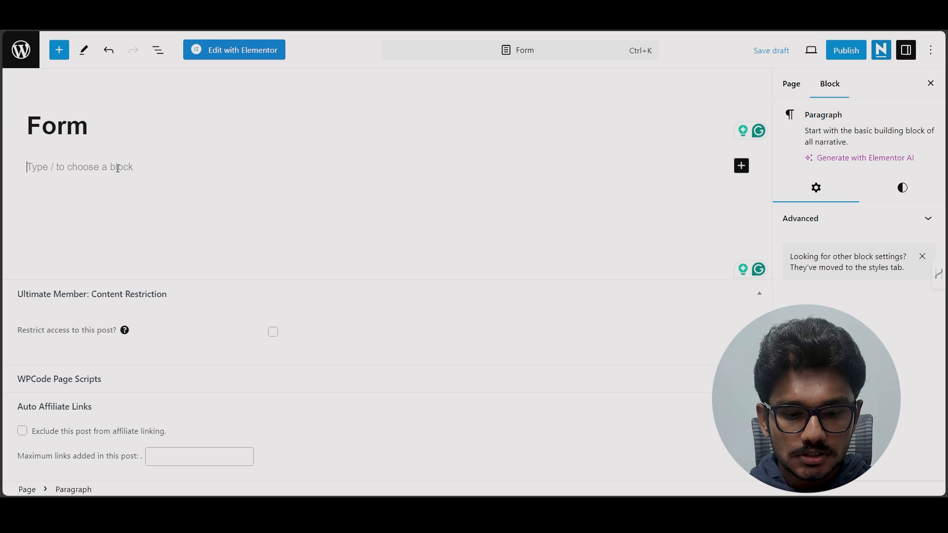
text(/)
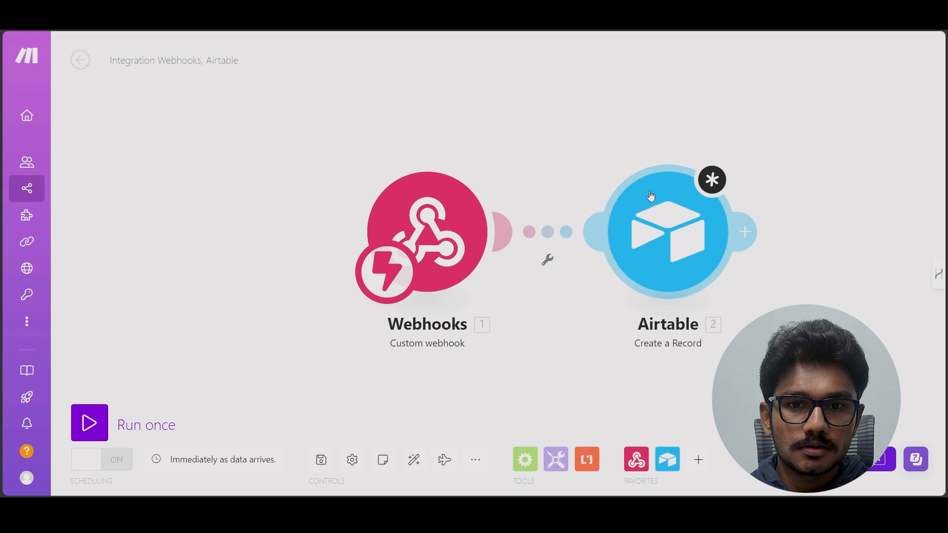
- Unlink the Webhooks and Airtable modules and run only the Webhooks module
right_click(547, 228)
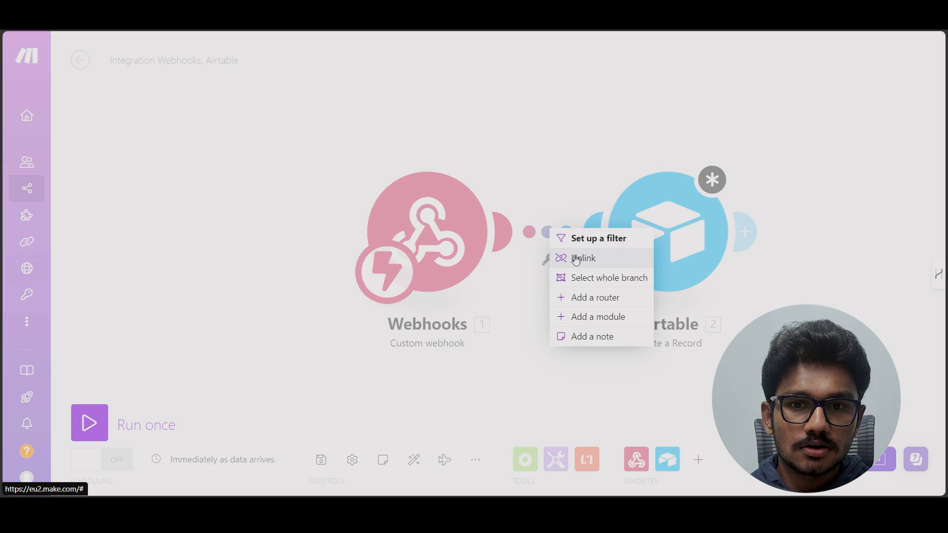
click(576, 259)
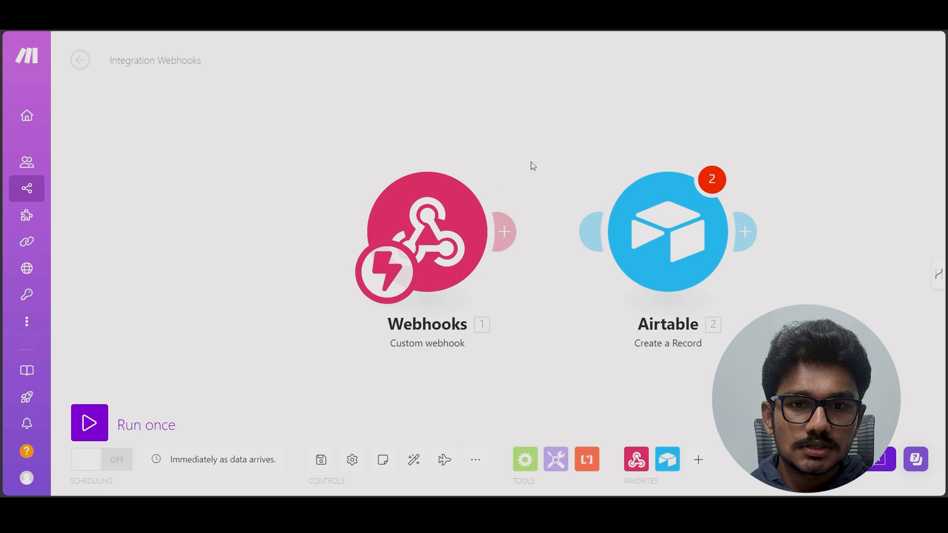
right_click(417, 223)
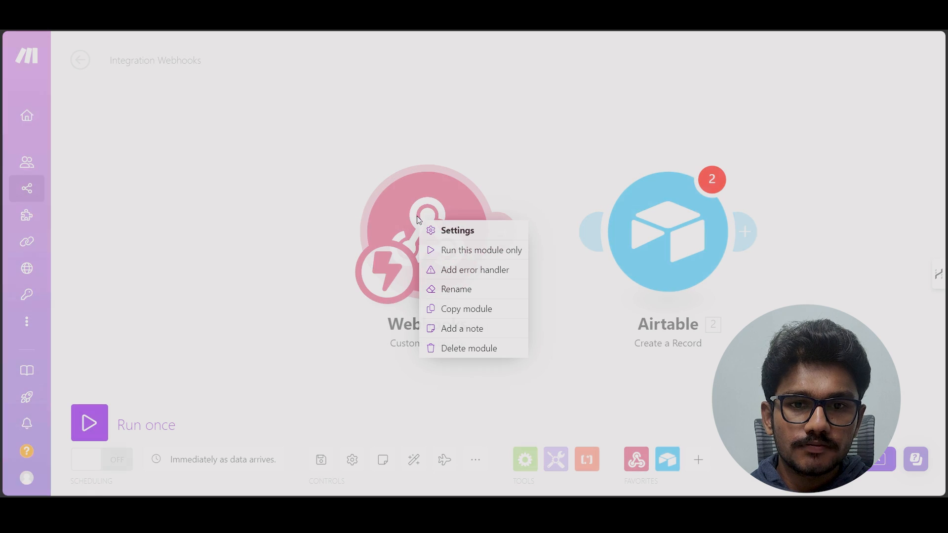
click(455, 251)
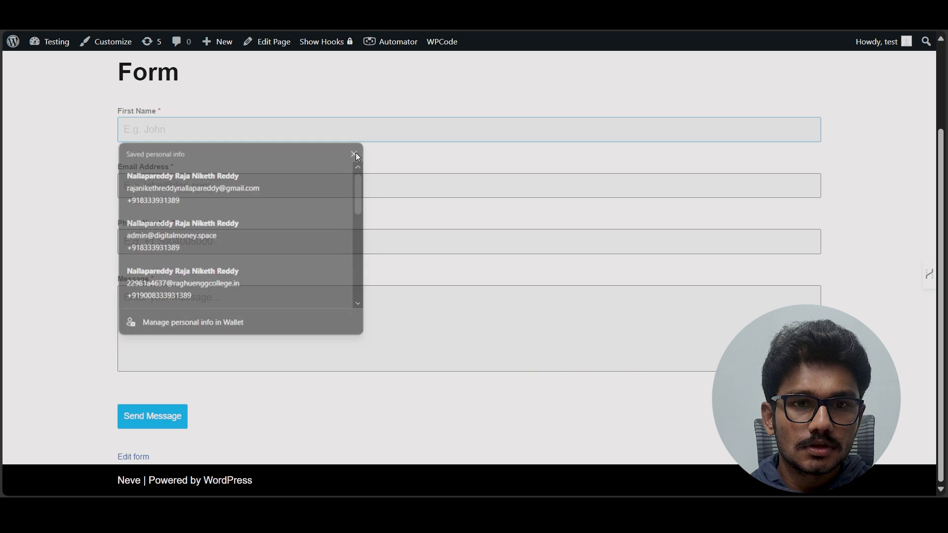
- Submit the WordPress form with first name Test, a sample email and phone number, and message Test, and review the webhook's output in Make
click(347, 120)
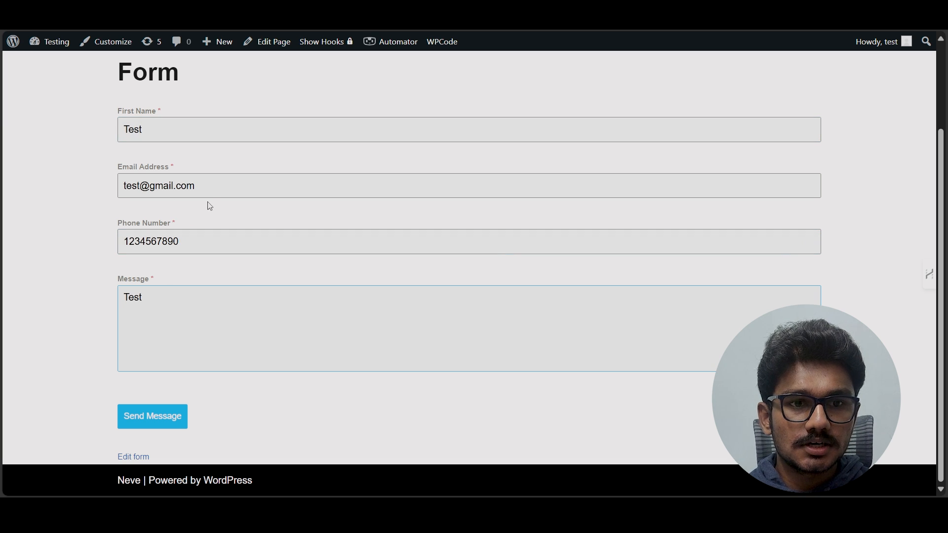
click(150, 416)
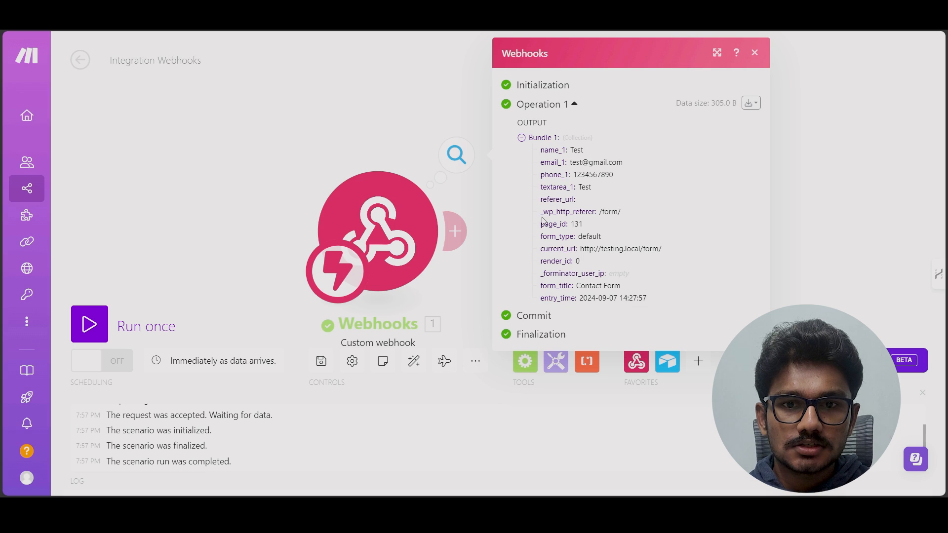
click(374, 92)
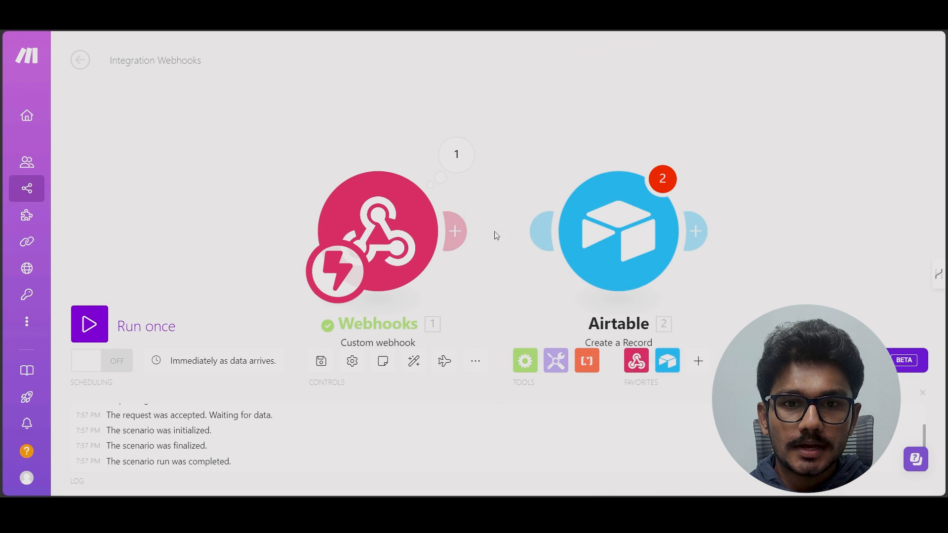
- Relink the Webhooks module to Airtable and map name_1 to the record's Name and email_1 to its Email
drag(456, 233, 544, 239)
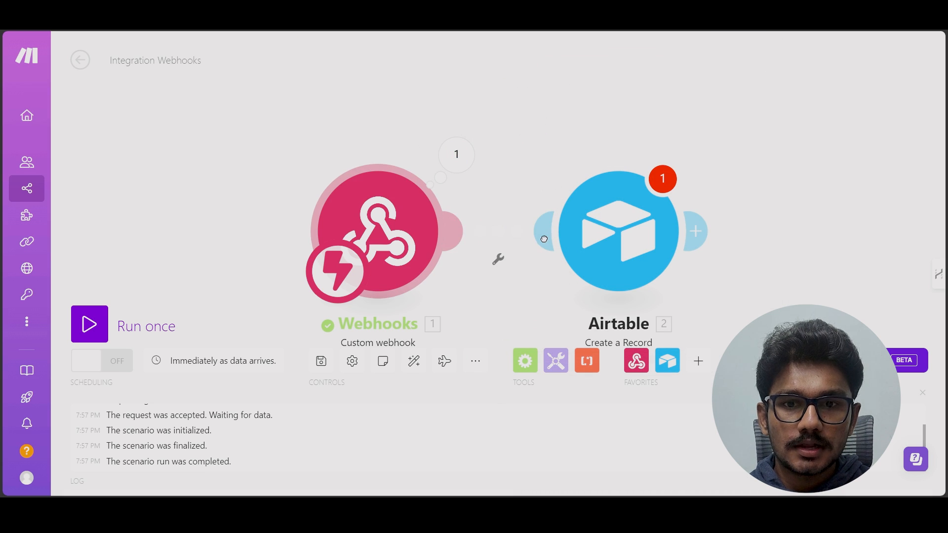
click(607, 239)
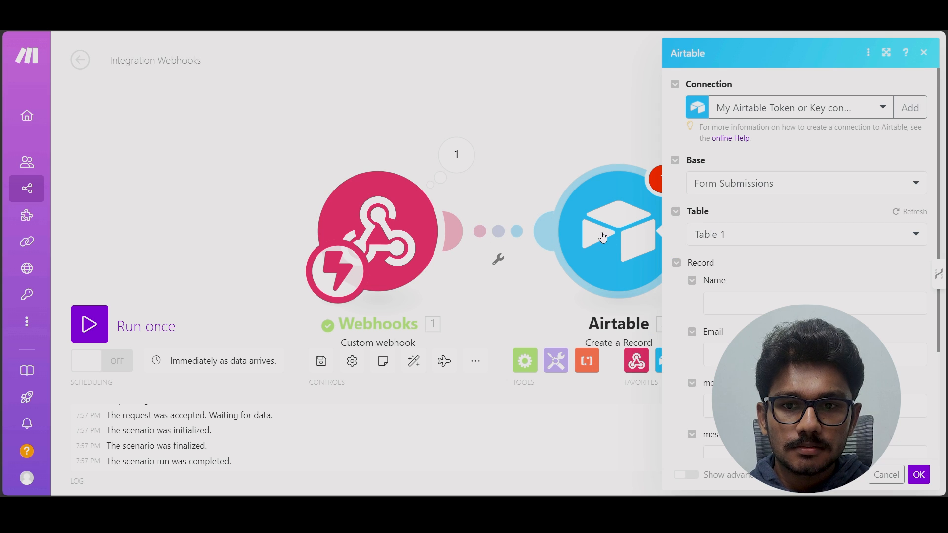
click(731, 306)
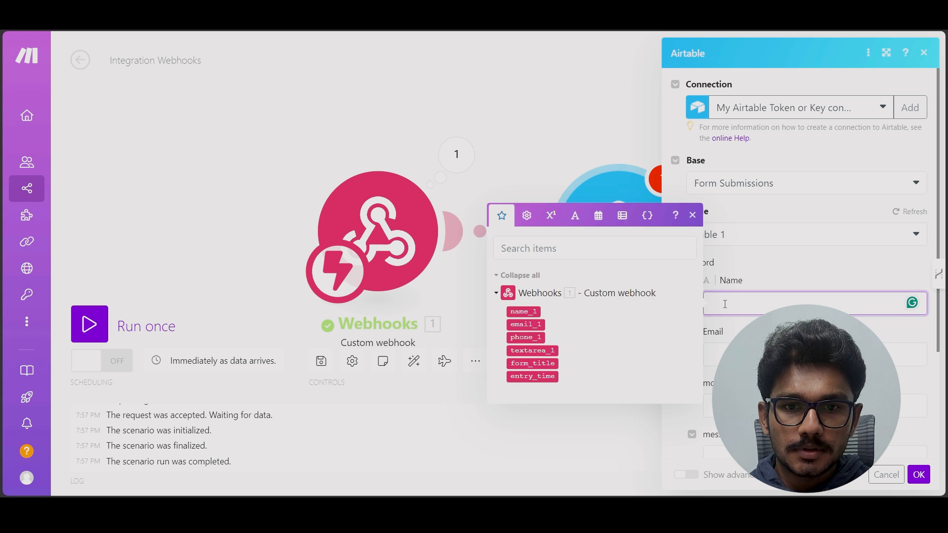
click(523, 311)
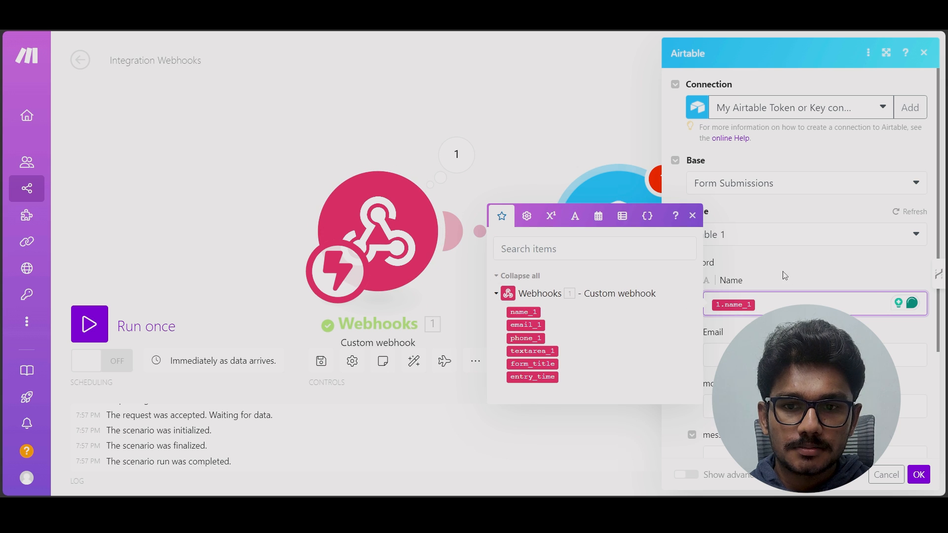
click(741, 355)
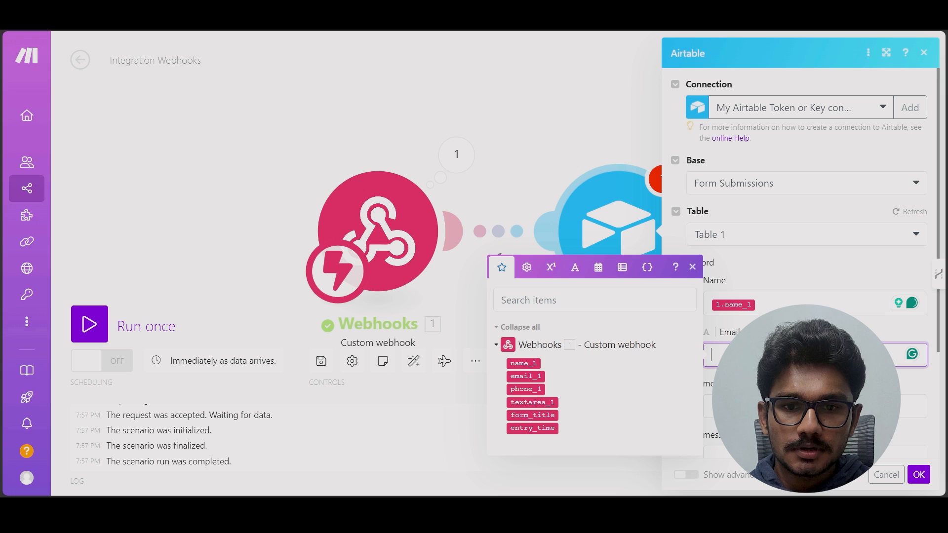
click(523, 377)
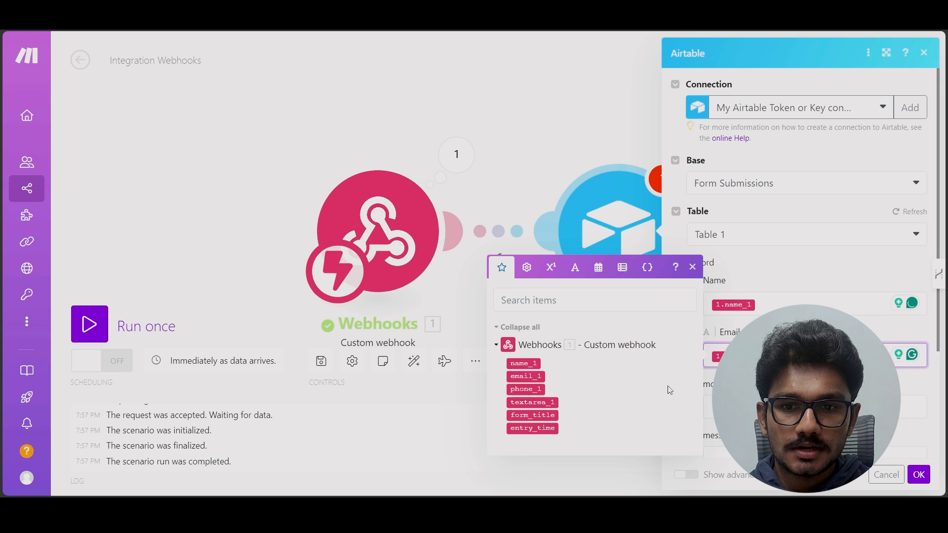
- Map phone_1 to the Airtable record's mobile field and textarea_1 to its message field, and save the module
click(714, 406)
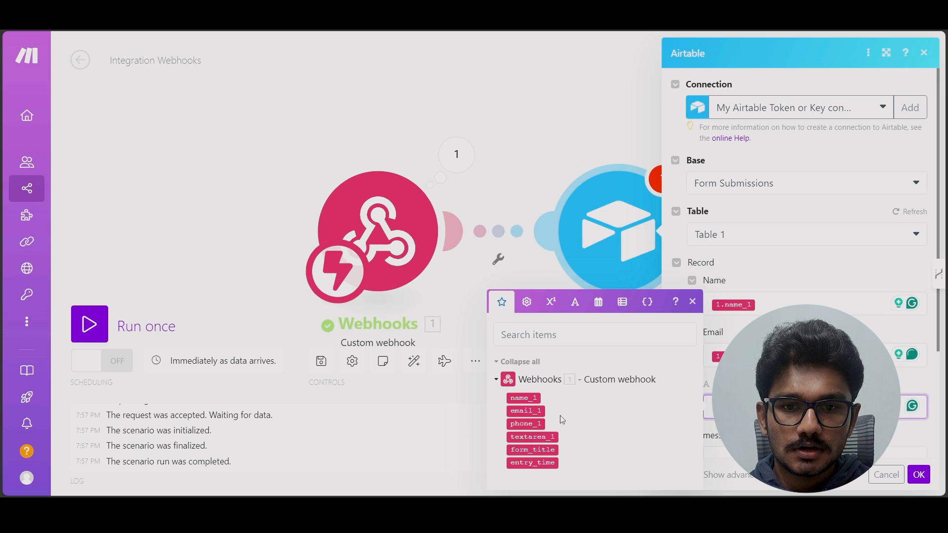
scroll(735, 412, down, 2)
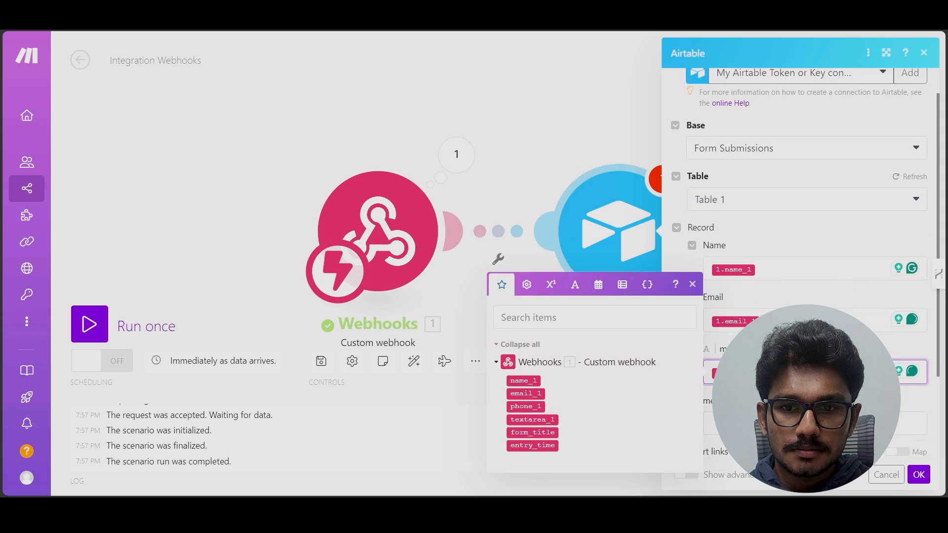
click(735, 335)
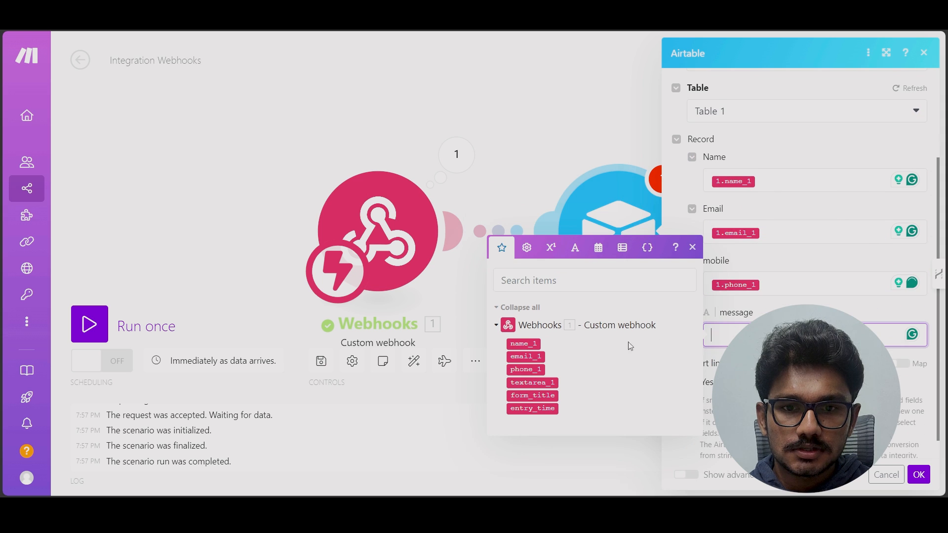
click(531, 383)
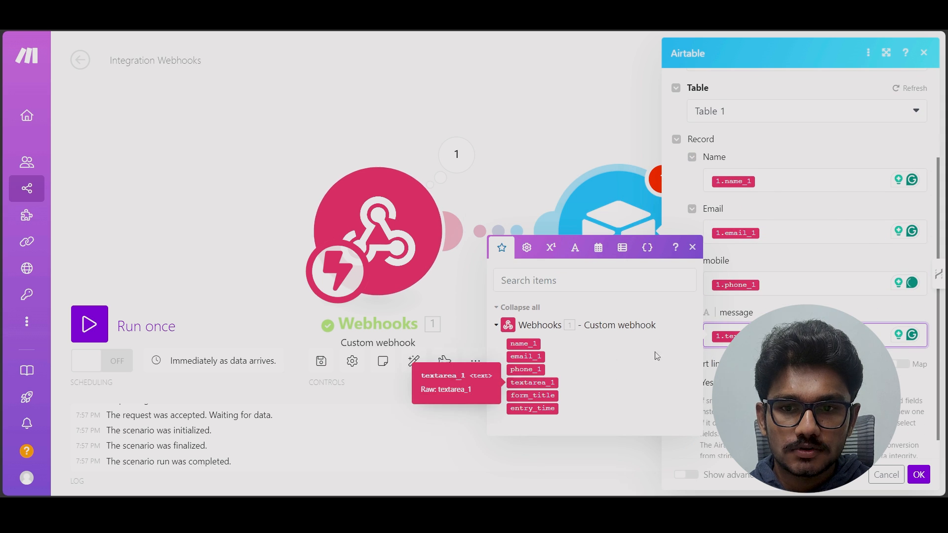
click(918, 474)
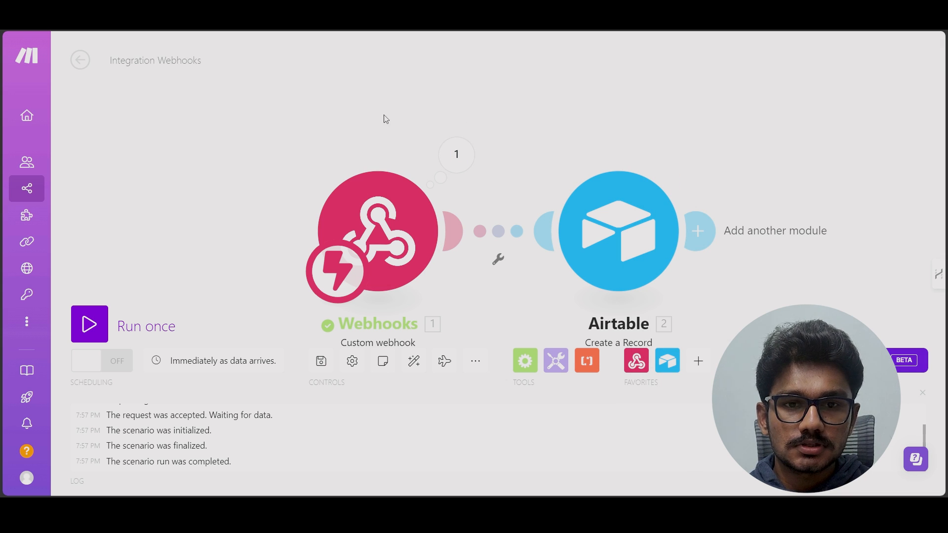
- Run the whole scenario once, submit the WordPress form with sample contact details and message testing, and return to Make
click(90, 324)
click(436, 6)
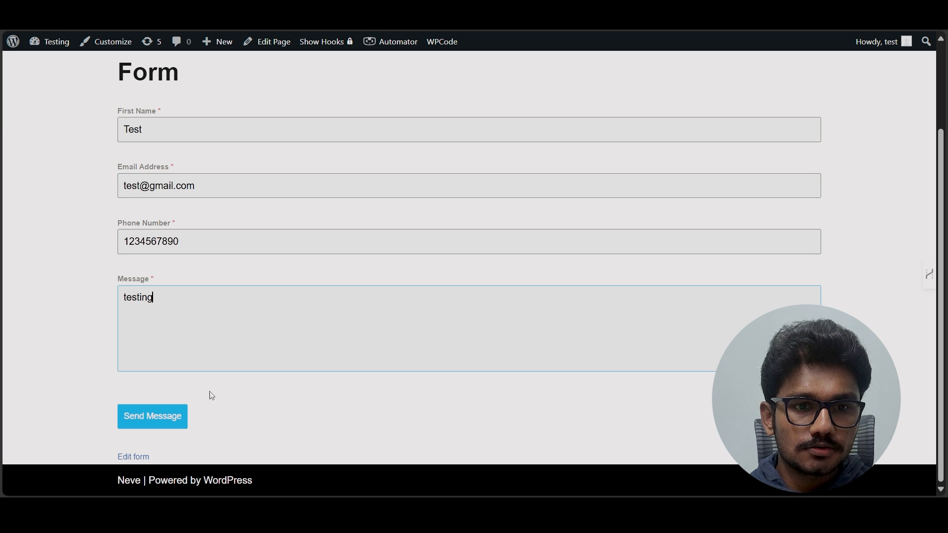
click(168, 419)
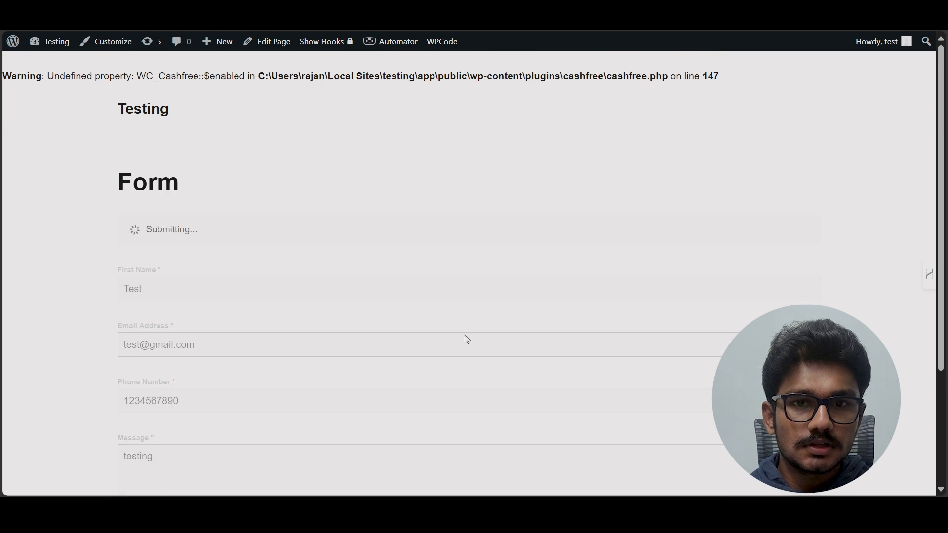
key(ctrl+Tab)
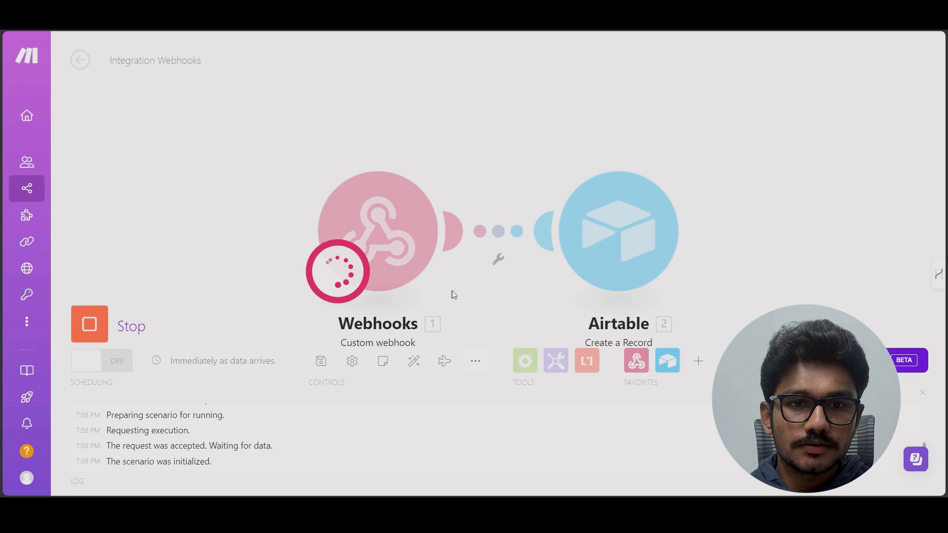